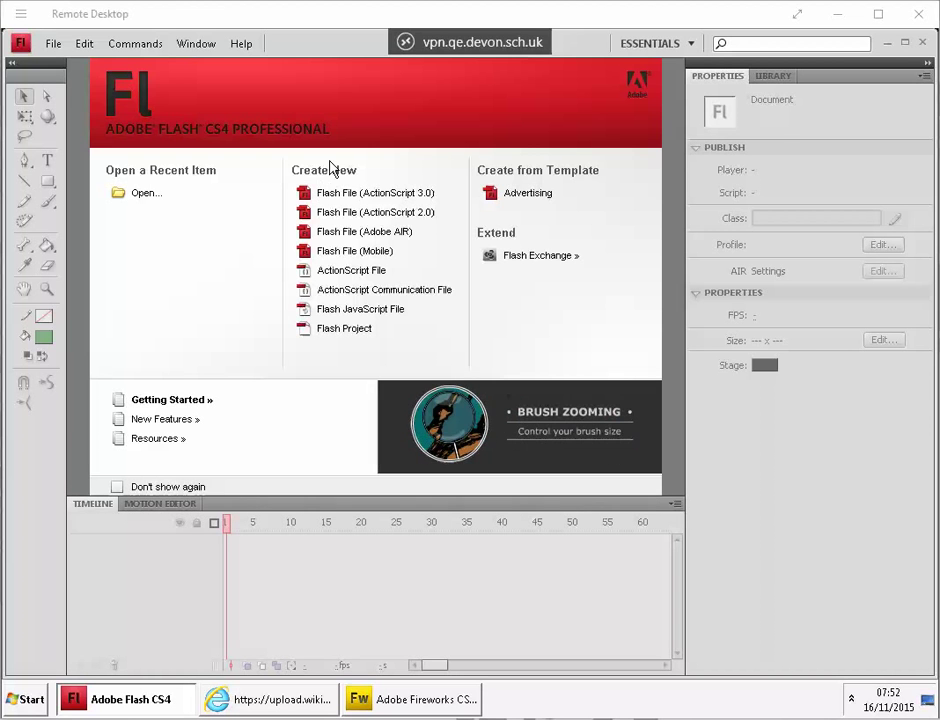
# Create a new Flash File (ActionScript 3.0) and set the Rectangle tool to an orange fill with no stroke
pyautogui.click(352, 198)
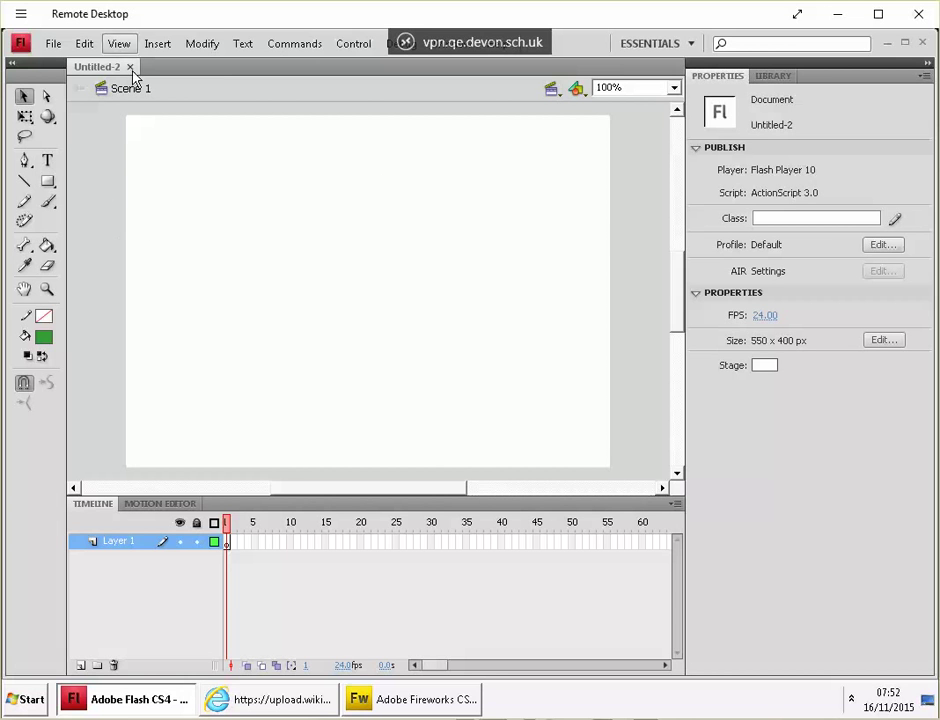
pyautogui.click(47, 181)
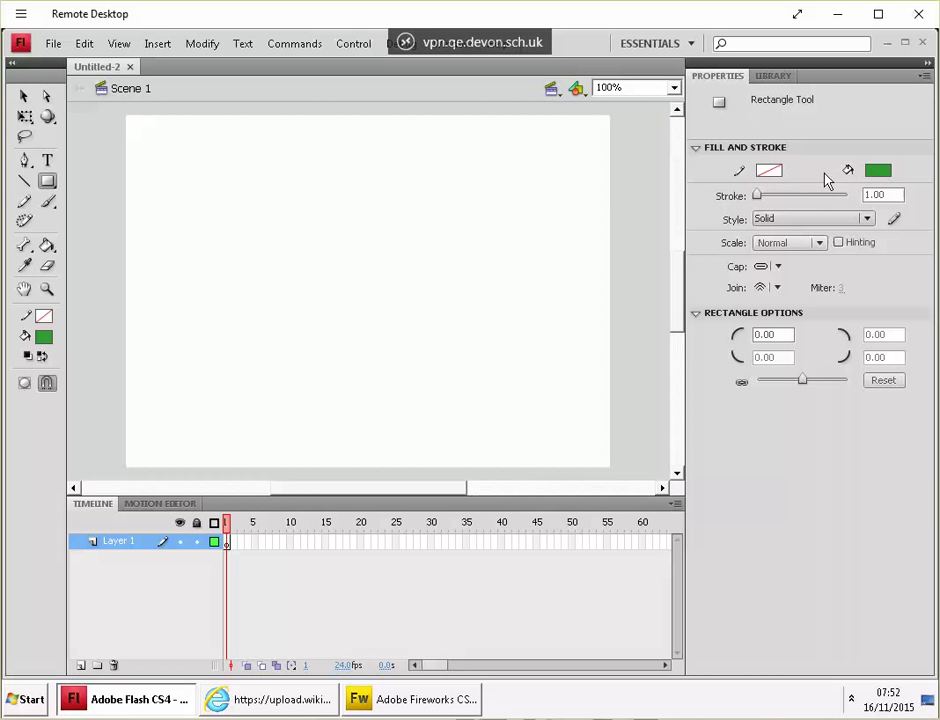
pyautogui.click(877, 170)
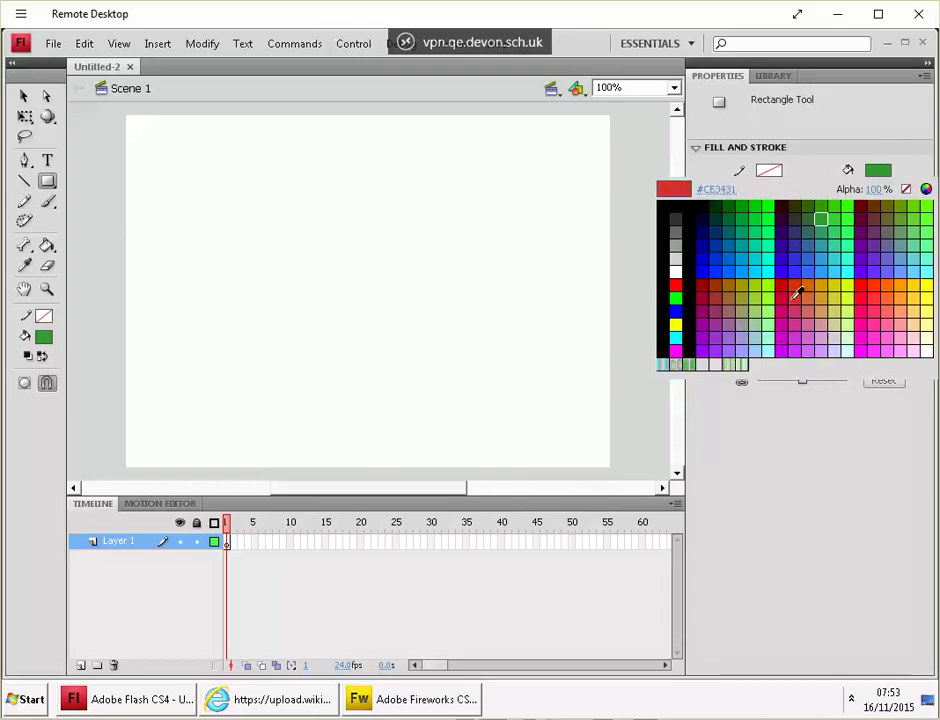
pyautogui.click(898, 276)
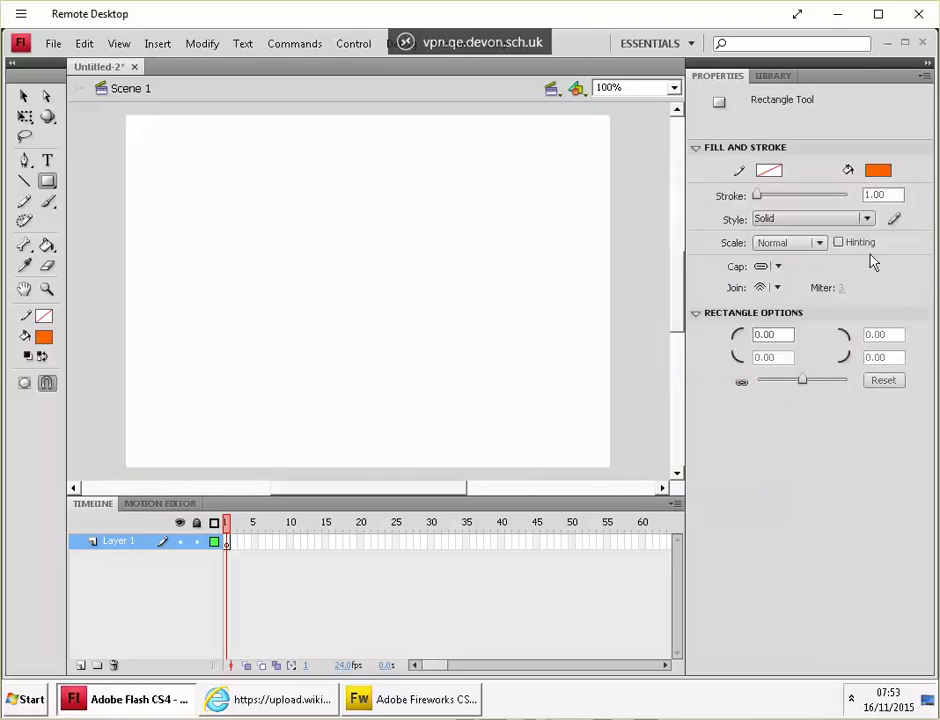
pyautogui.click(768, 170)
pyautogui.click(905, 190)
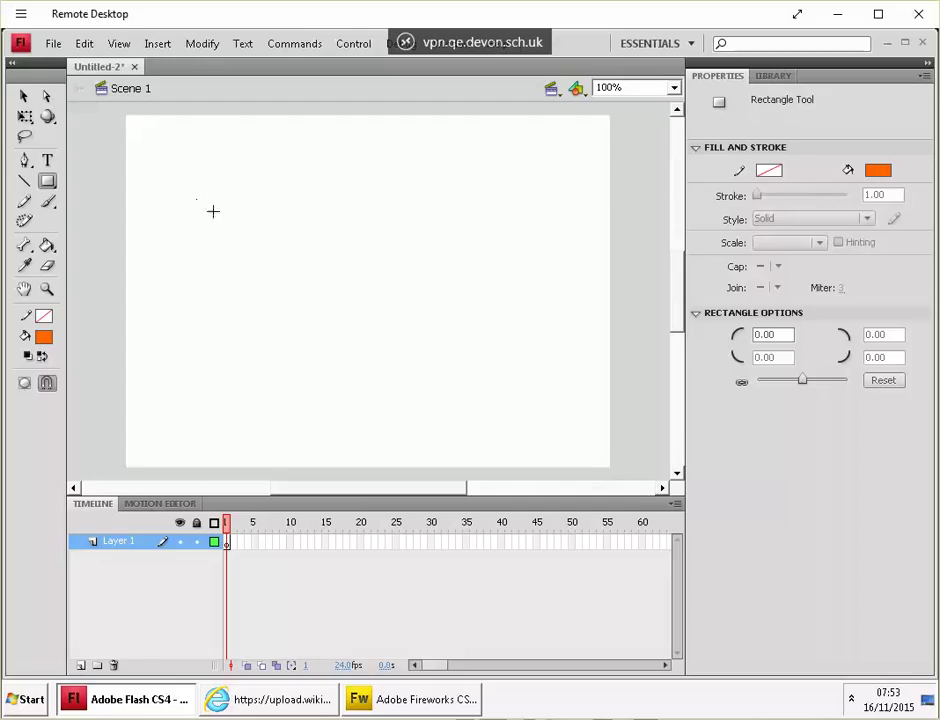
# Try drawing an orange rectangle about 89 by 58 px in the upper-left area of the stage, and undo it
pyautogui.moveTo(201, 199); pyautogui.dragTo(279, 249)
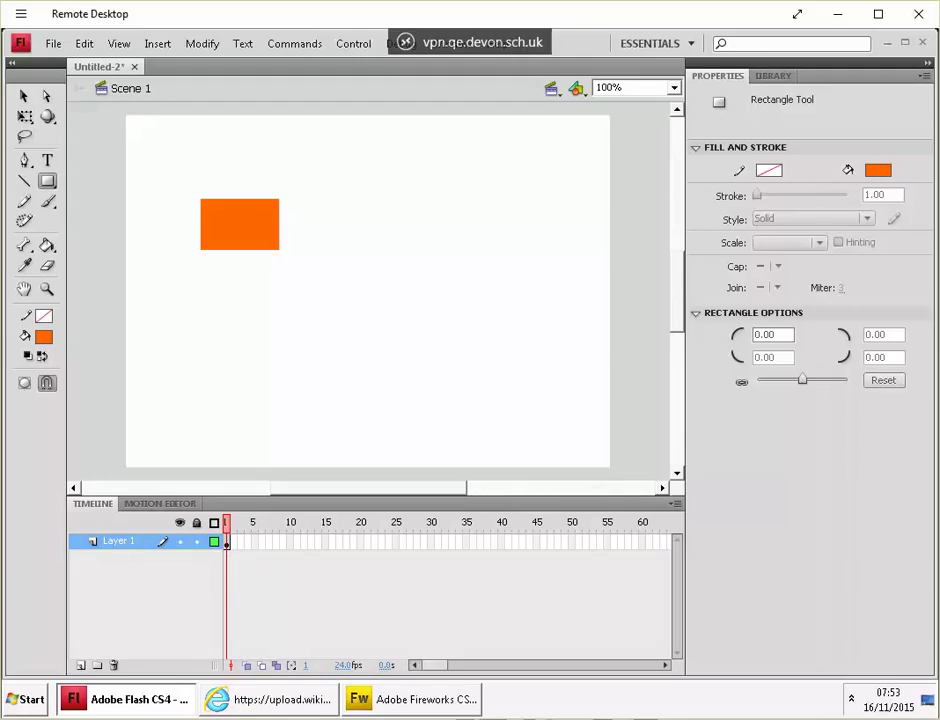
pyautogui.click(24, 95)
pyautogui.click(248, 238)
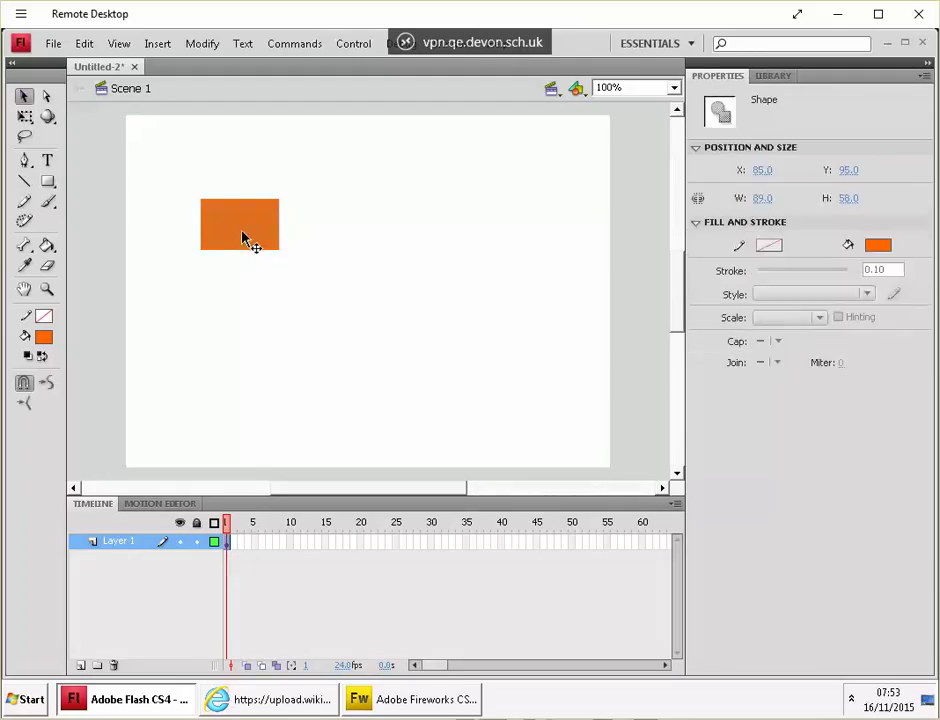
pyautogui.click(215, 295)
pyautogui.hotkey('ctrl', 'z')
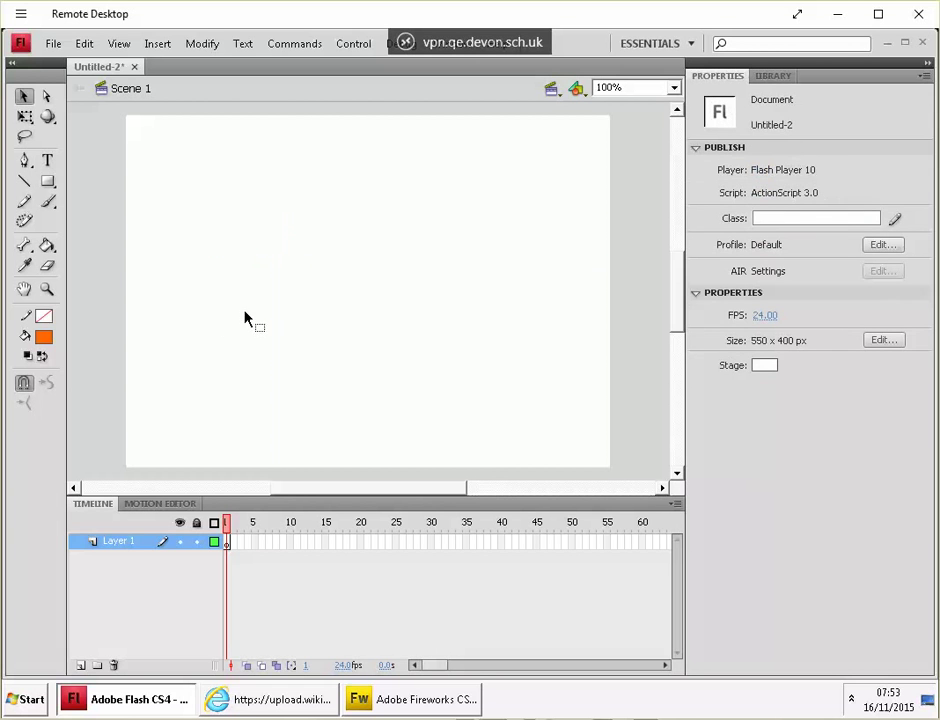
# Draw an orange rectangle about 86 by 64 px near the stage's upper-left corner and select it
pyautogui.click(46, 181)
pyautogui.moveTo(163, 167); pyautogui.dragTo(238, 223)
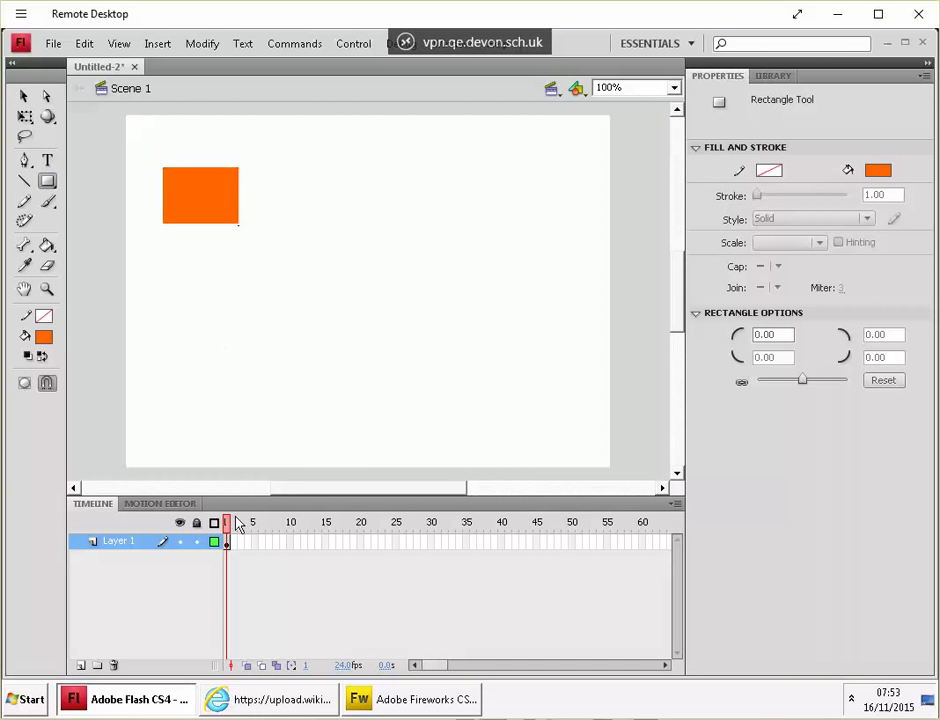
pyautogui.click(25, 99)
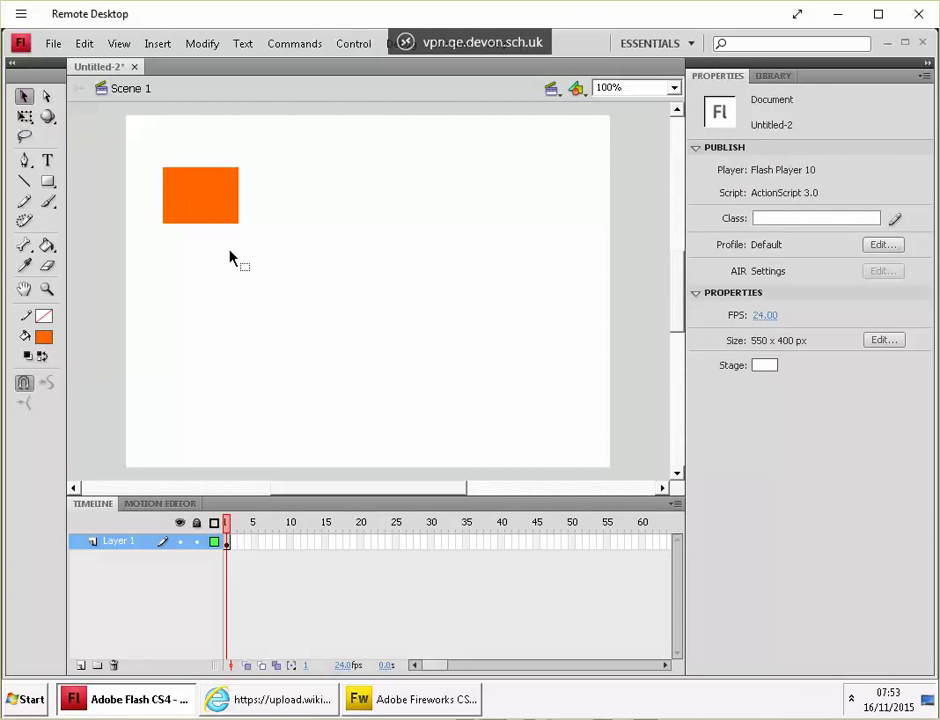
pyautogui.click(198, 207)
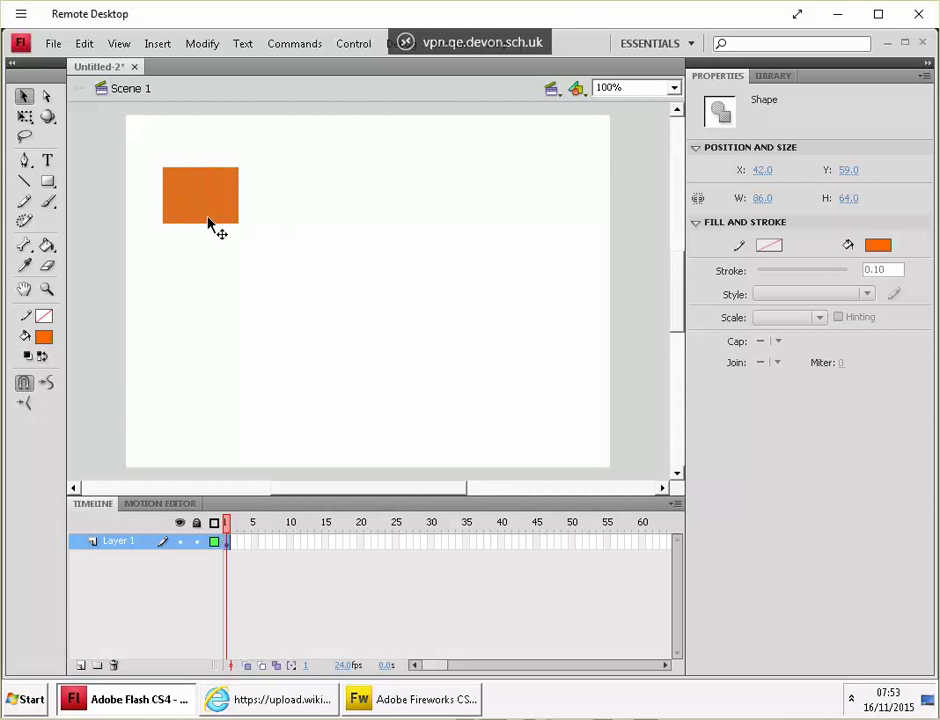
# Convert the selected rectangle to a Movie Clip symbol named gr_rectangle
pyautogui.rightClick(209, 200)
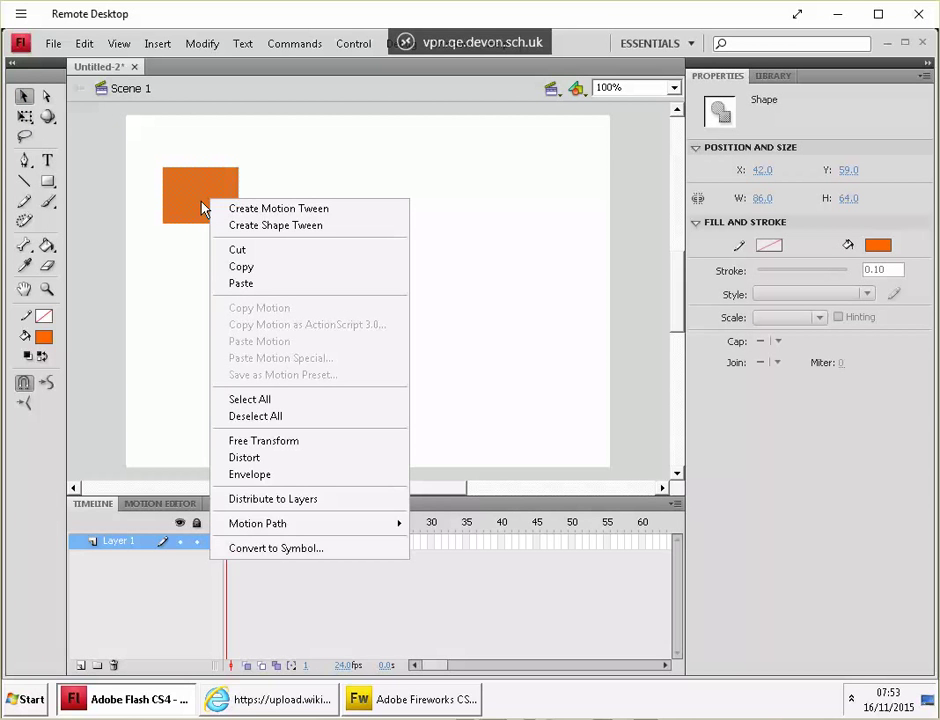
pyautogui.click(194, 206)
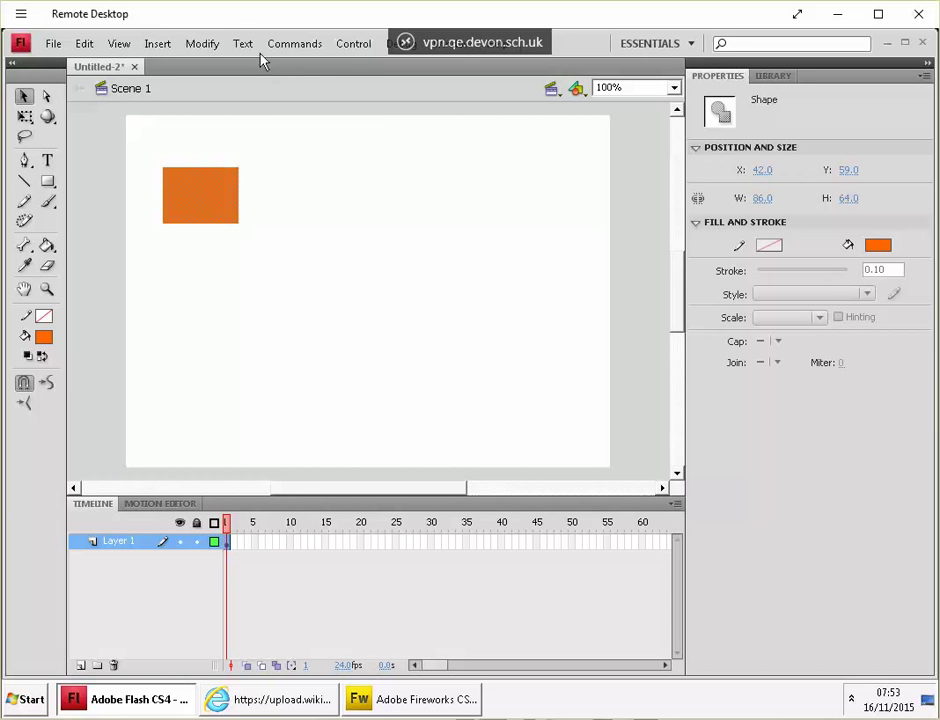
pyautogui.click(205, 43)
pyautogui.click(205, 43)
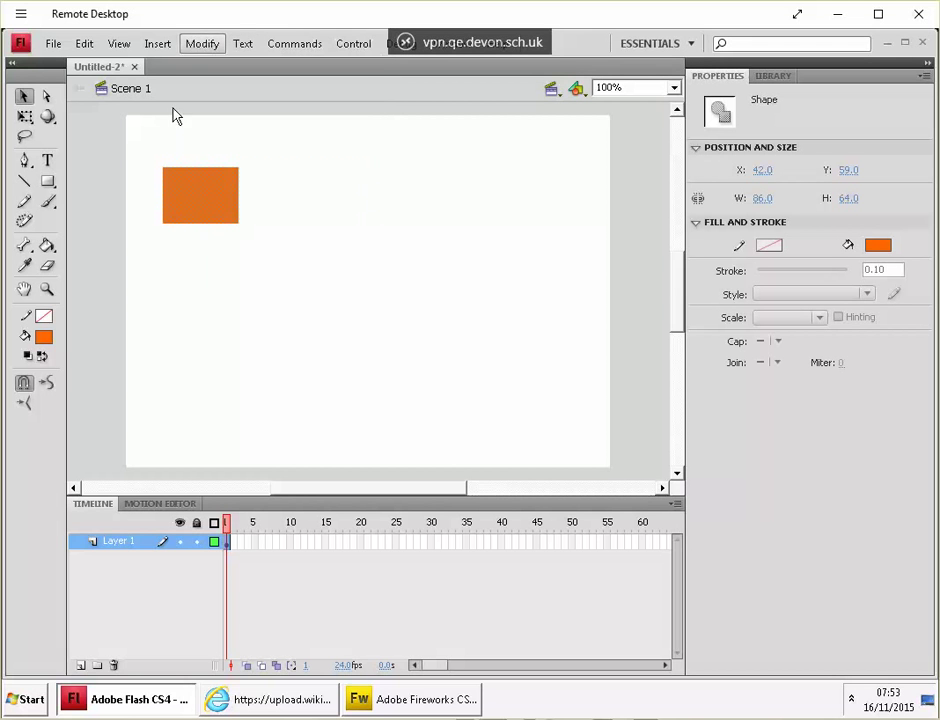
pyautogui.click(201, 43)
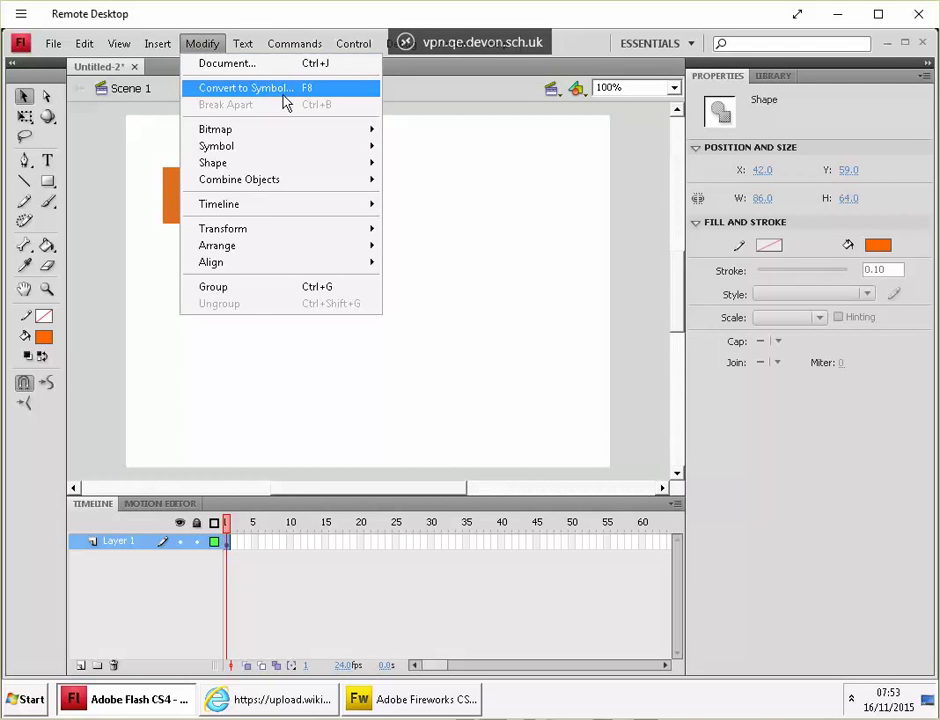
pyautogui.click(287, 94)
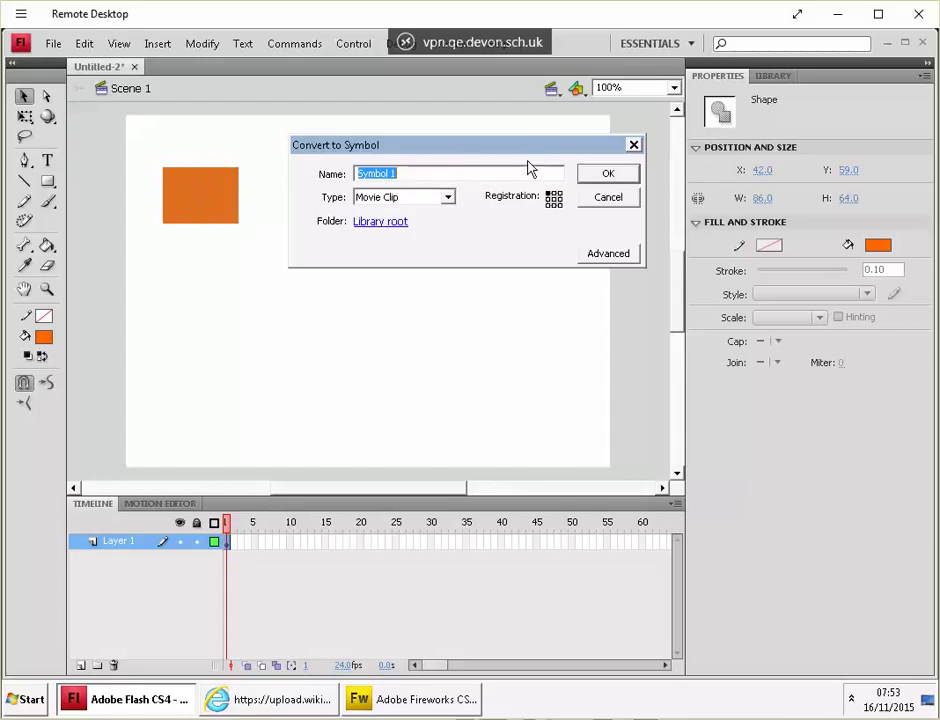
pyautogui.write('gr_rectang')
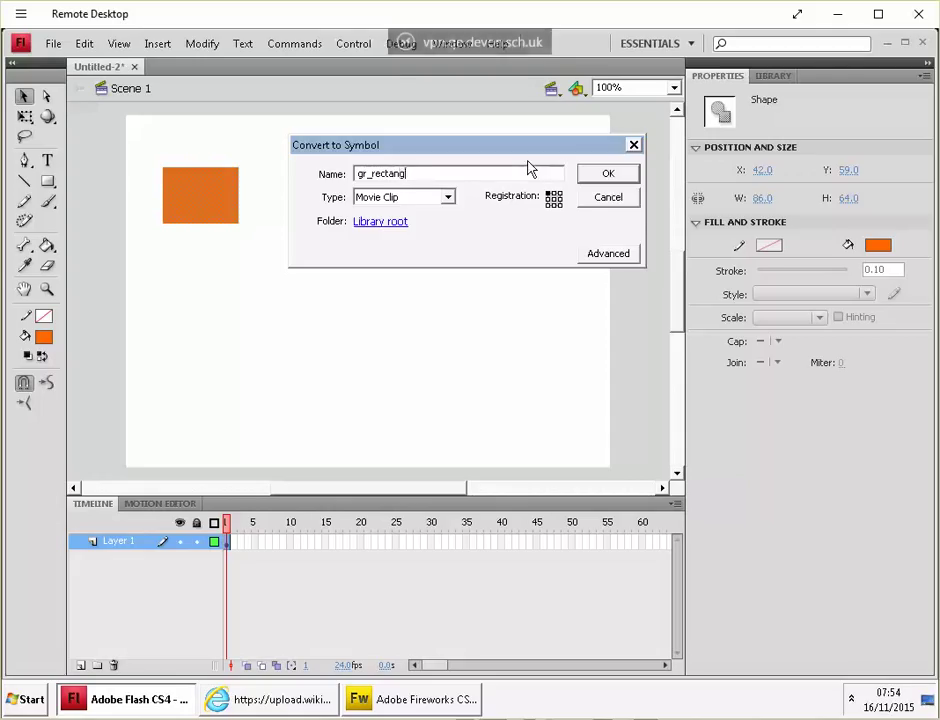
pyautogui.write('le')
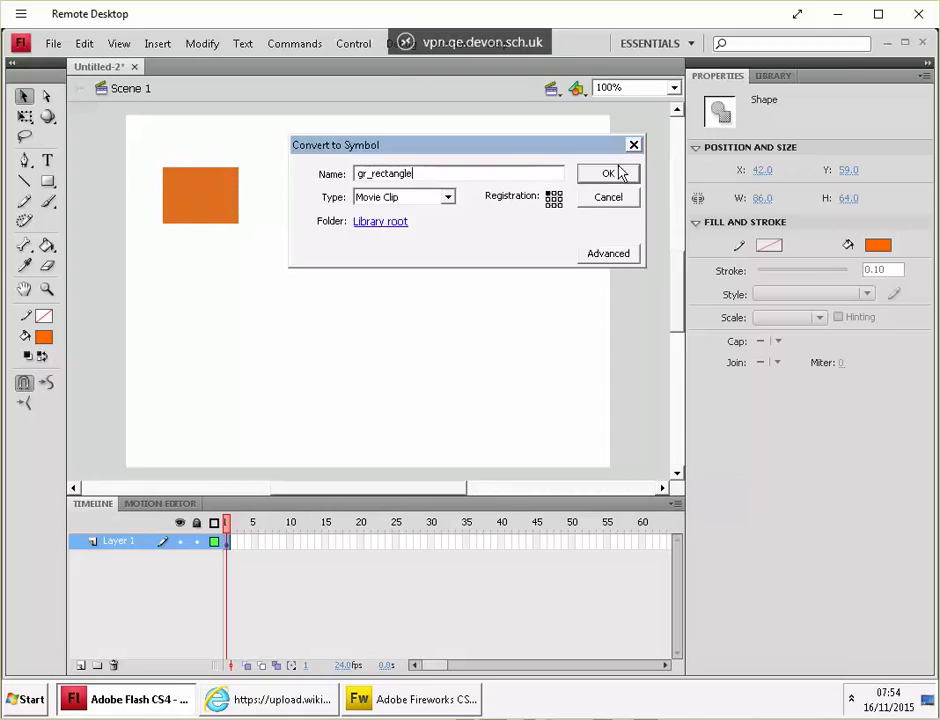
pyautogui.click(607, 173)
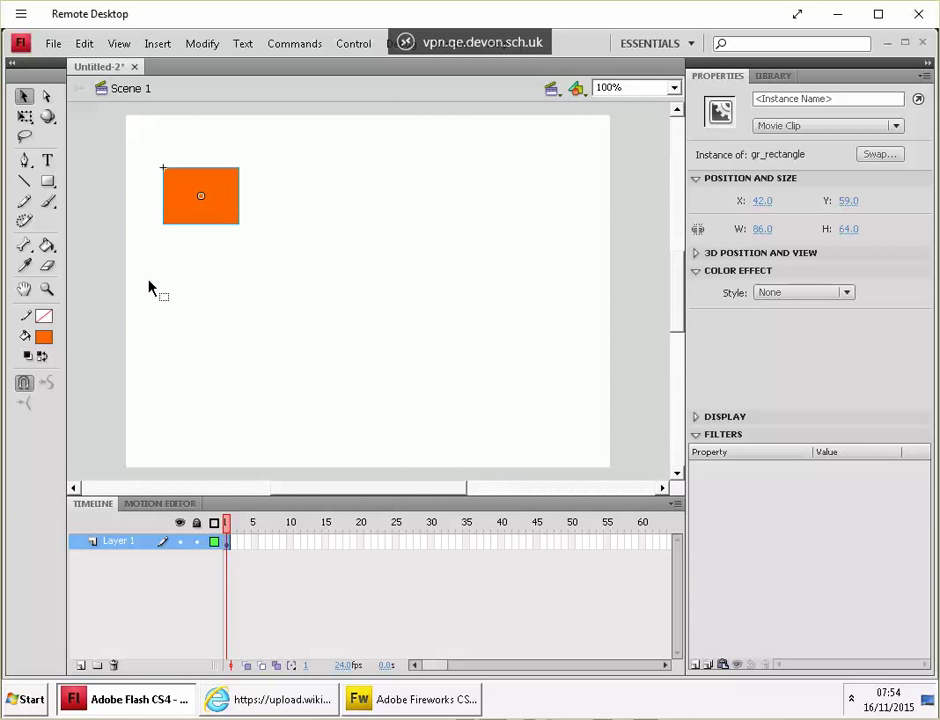
# Create a motion tween on the gr_rectangle instance and select frame 18 of its tween span
pyautogui.rightClick(221, 193)
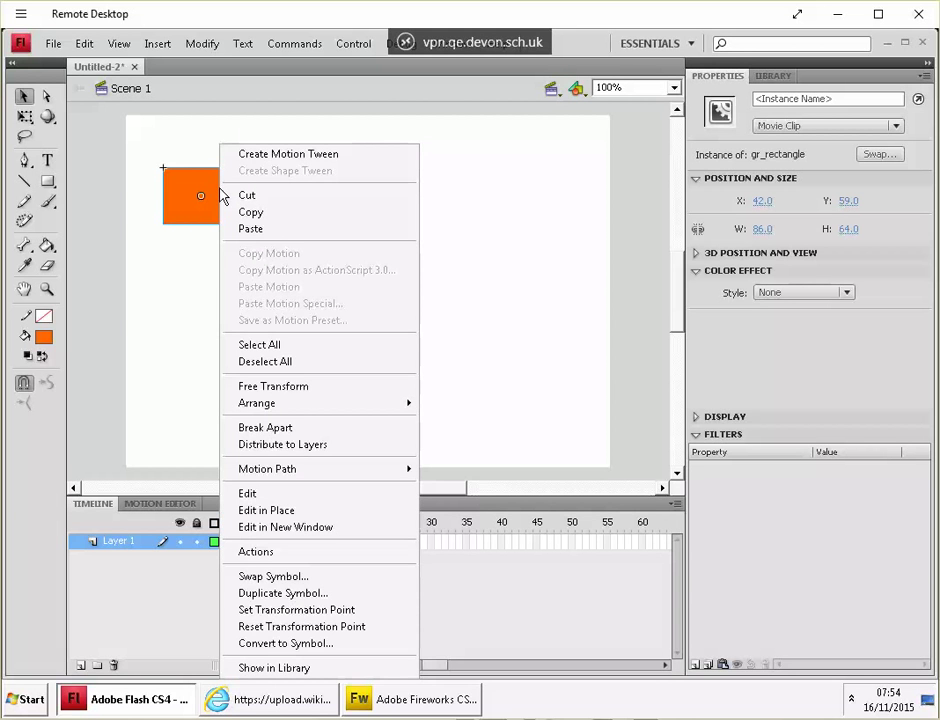
pyautogui.click(268, 158)
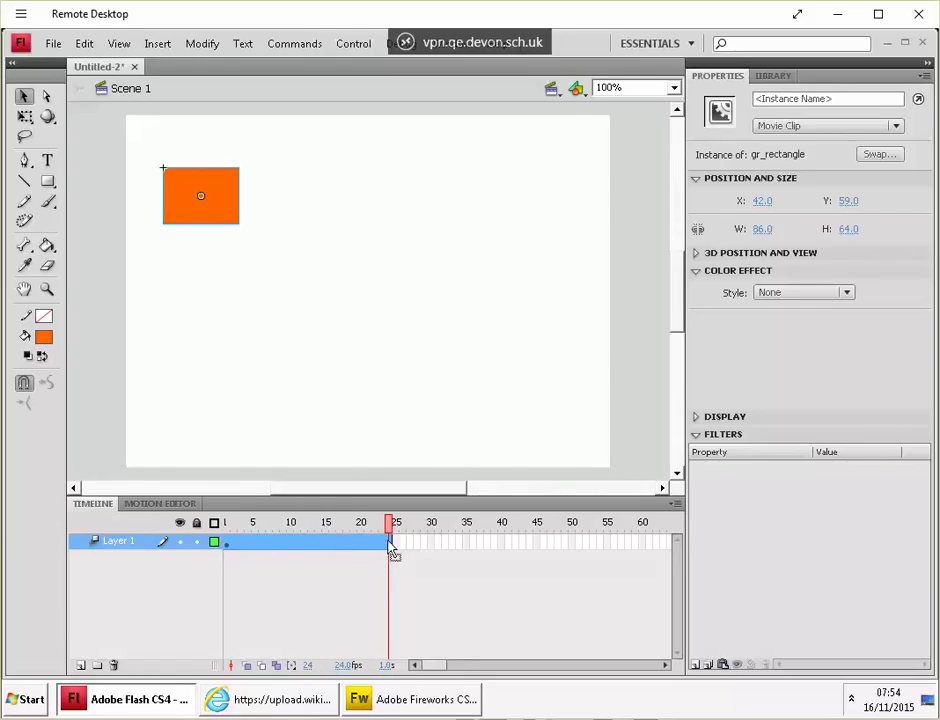
pyautogui.moveTo(390, 548); pyautogui.dragTo(350, 545)
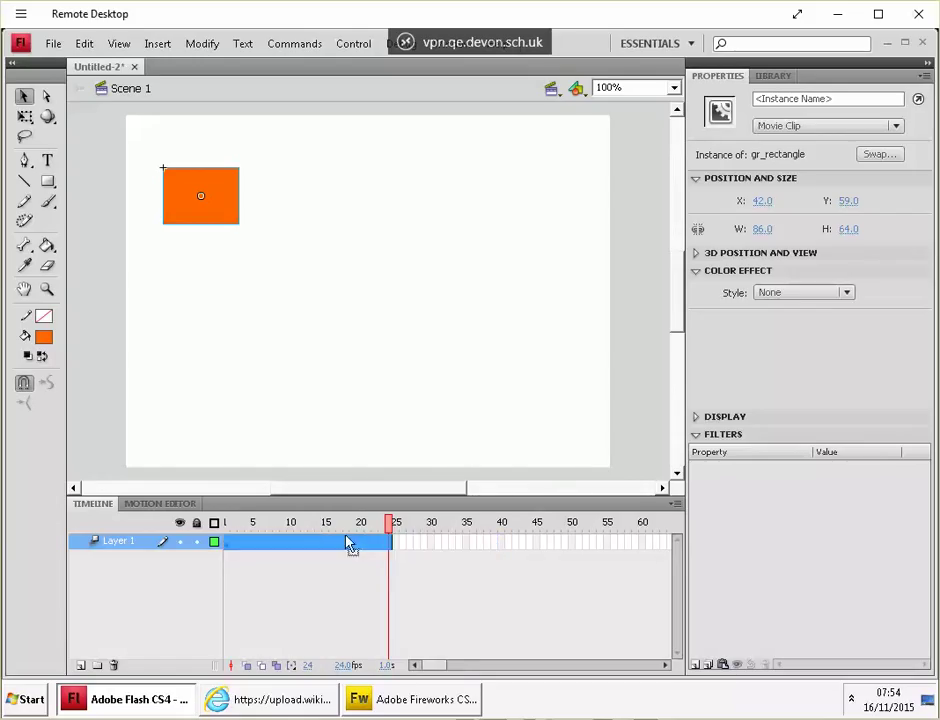
pyautogui.click(350, 543)
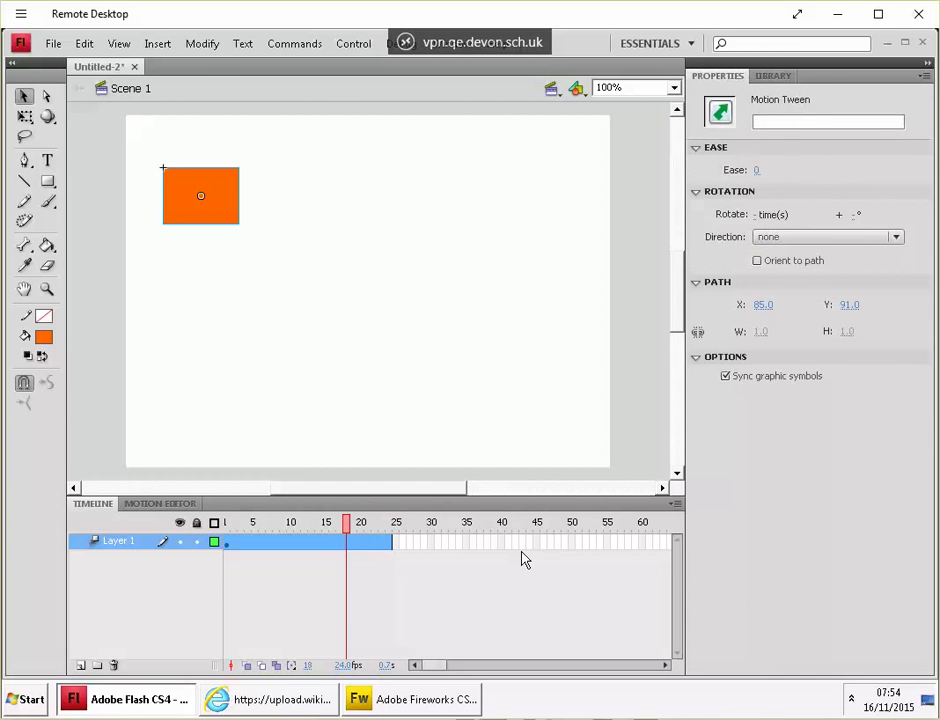
# Try extending the motion tween by inserting a frame at frame 48 on Layer 1, and undo the insertion
pyautogui.click(557, 543)
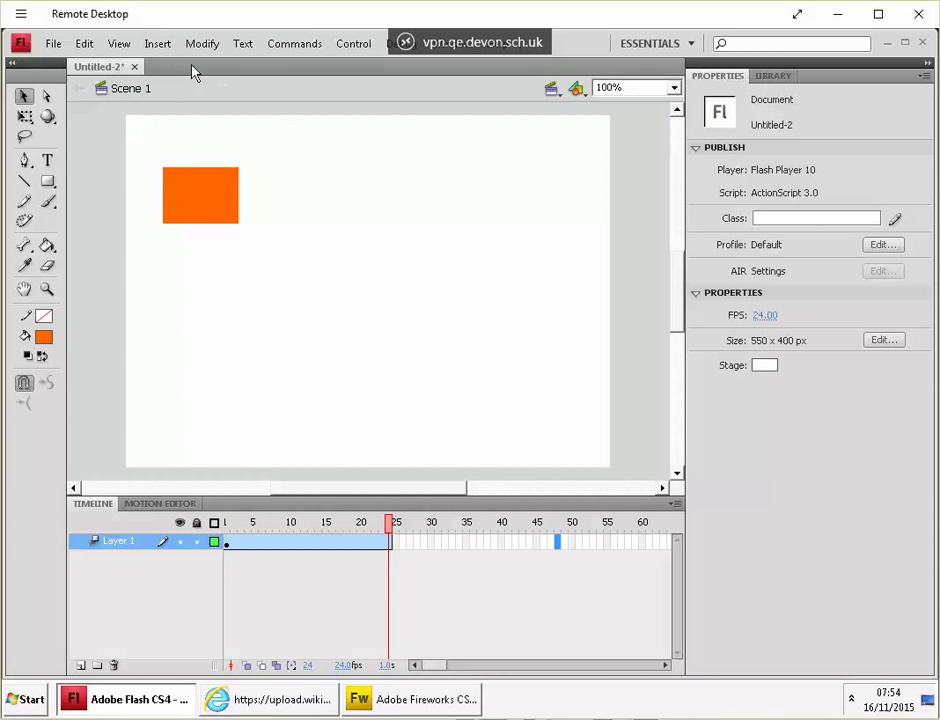
pyautogui.click(160, 43)
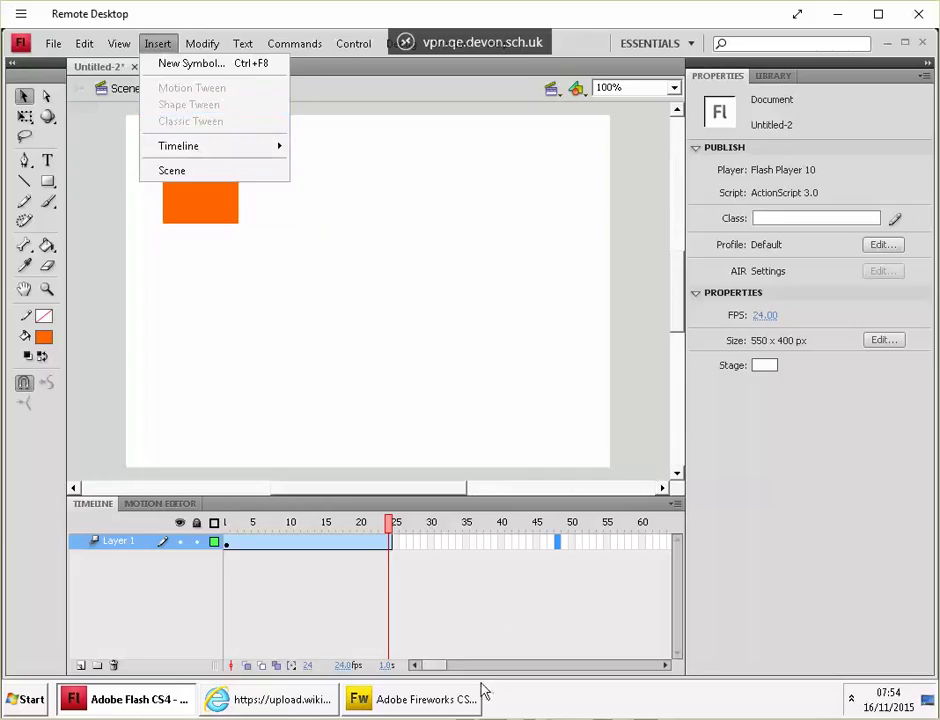
pyautogui.click(540, 572)
pyautogui.click(551, 542)
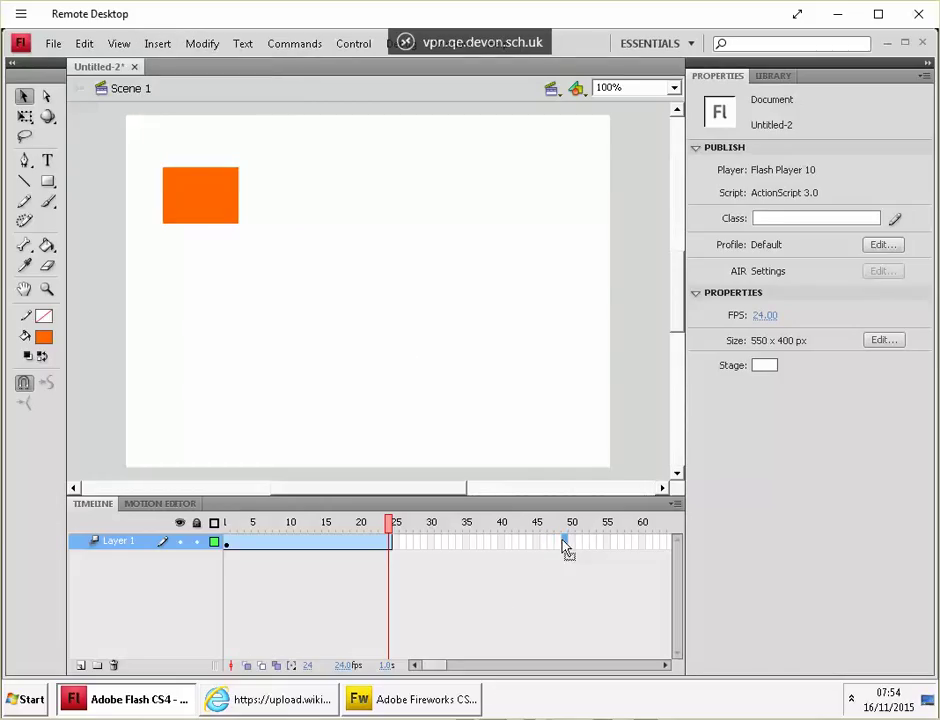
pyautogui.click(558, 542)
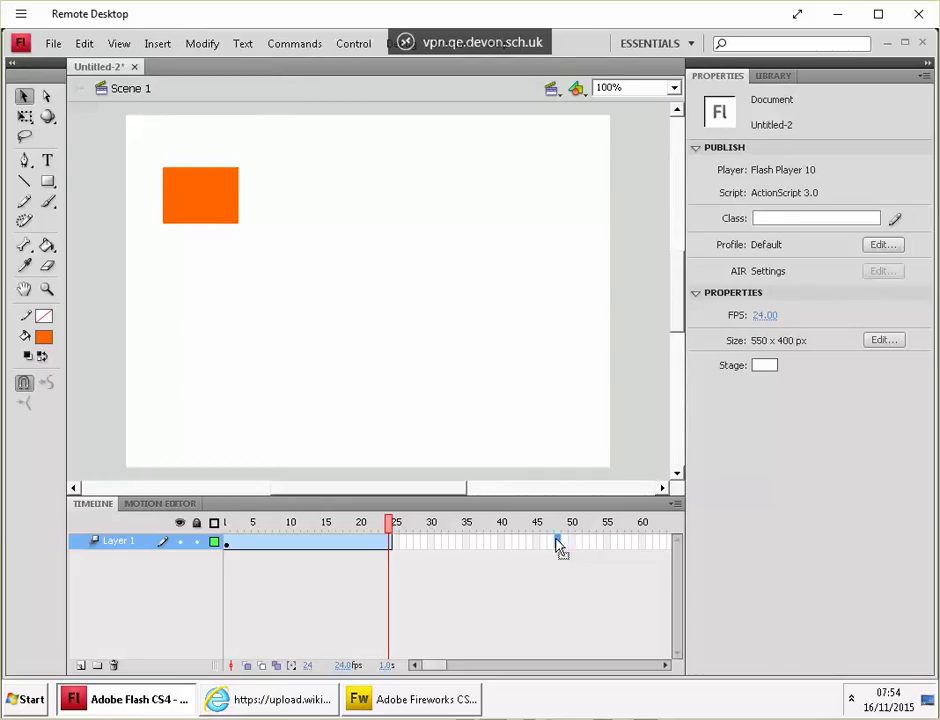
pyautogui.click(157, 45)
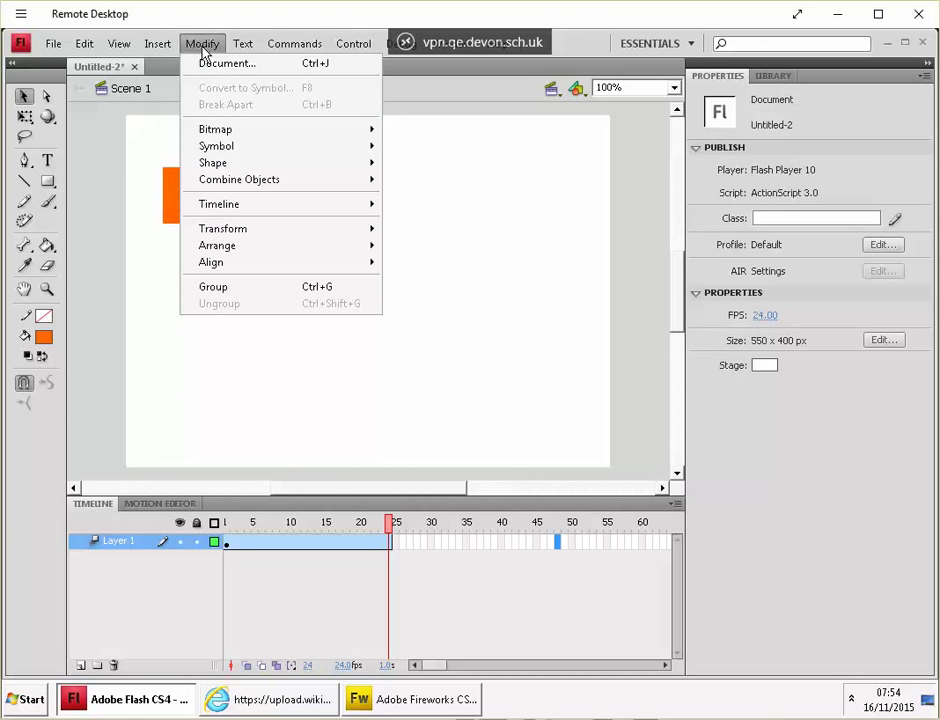
pyautogui.moveTo(112, 43)
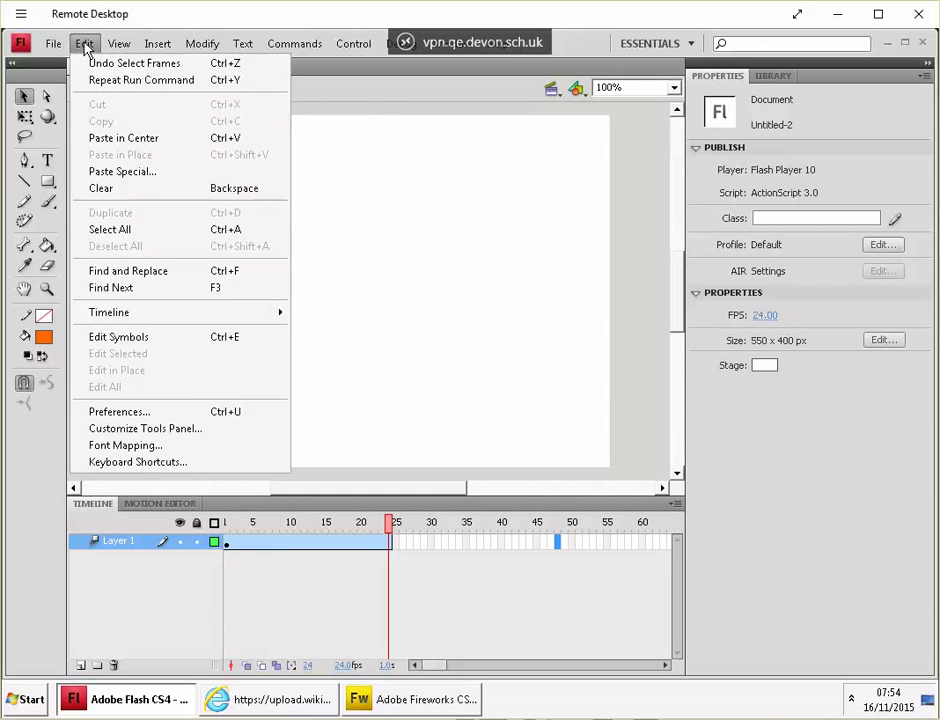
pyautogui.moveTo(53, 45)
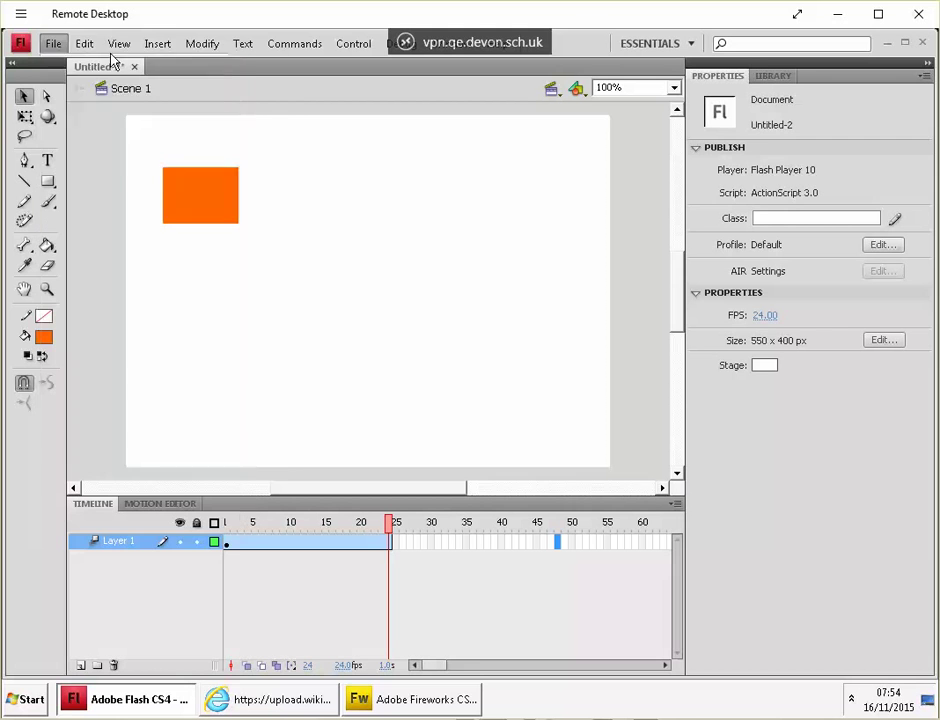
pyautogui.moveTo(153, 45)
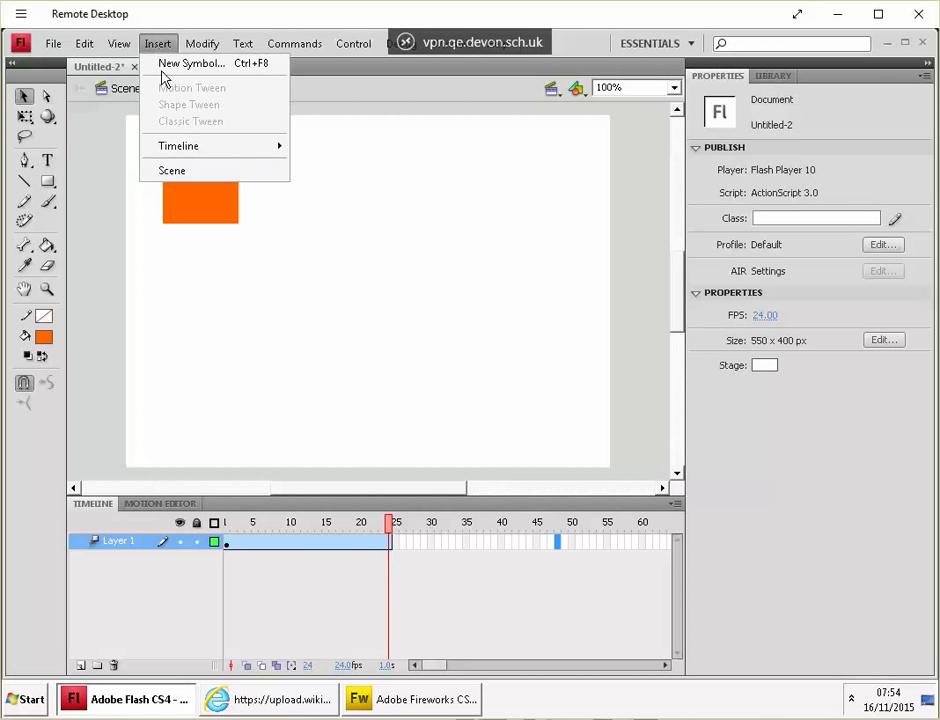
pyautogui.moveTo(179, 148)
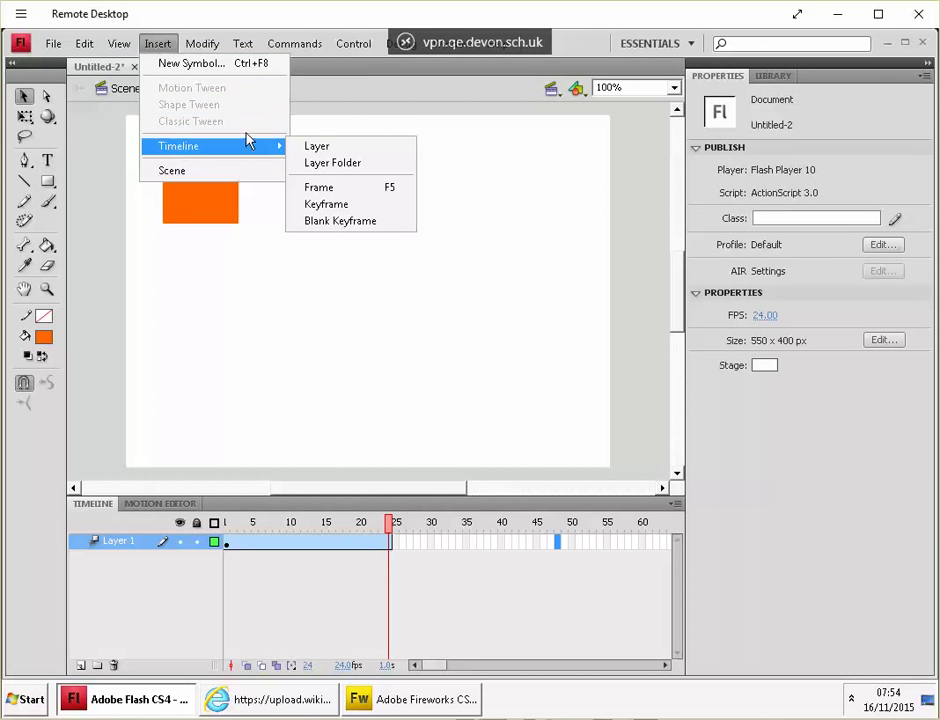
pyautogui.click(354, 194)
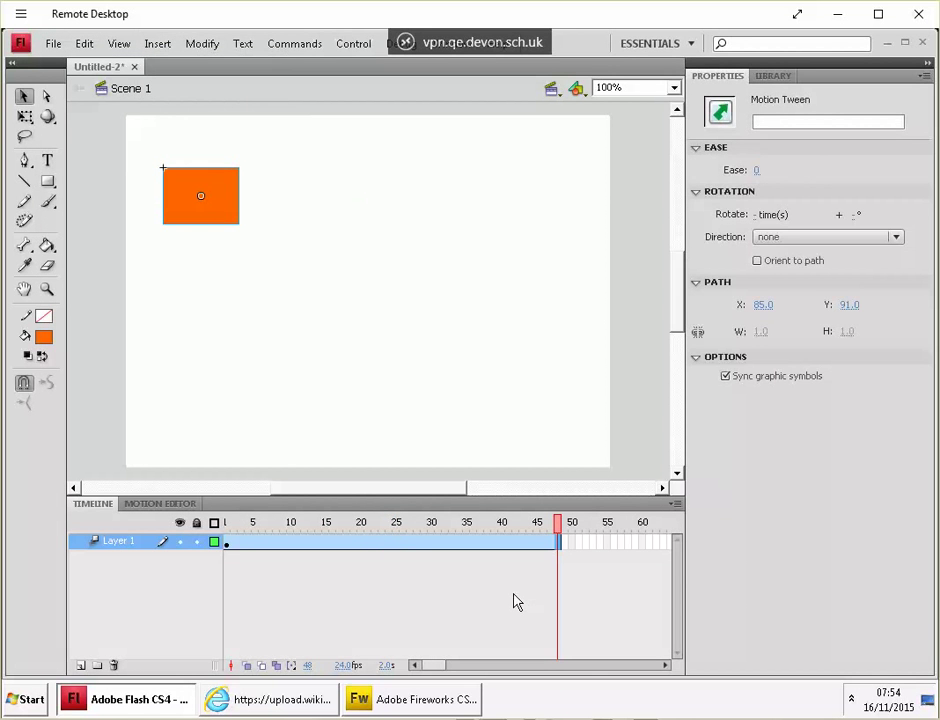
pyautogui.click(84, 43)
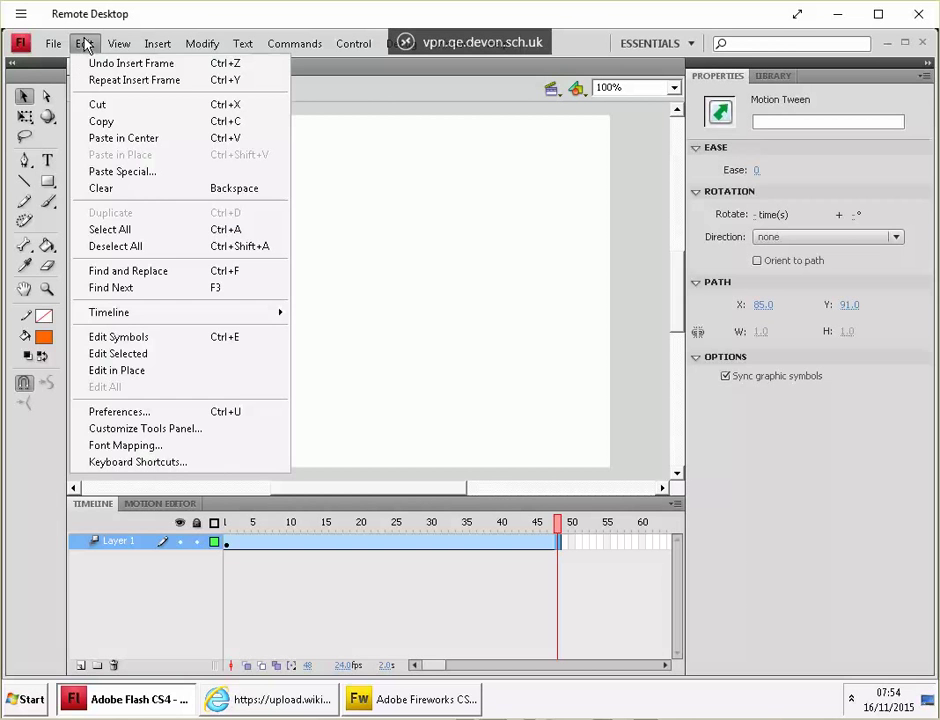
pyautogui.click(86, 64)
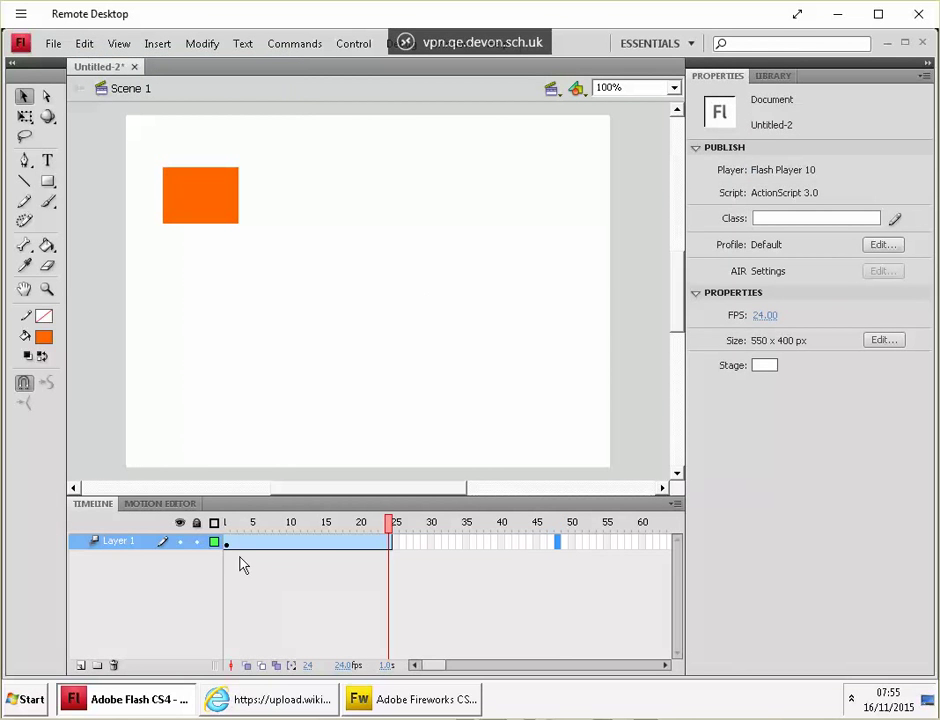
# At frame 24 of the tween, move the rectangle down and right to about X 325, Y 211
pyautogui.click(390, 543)
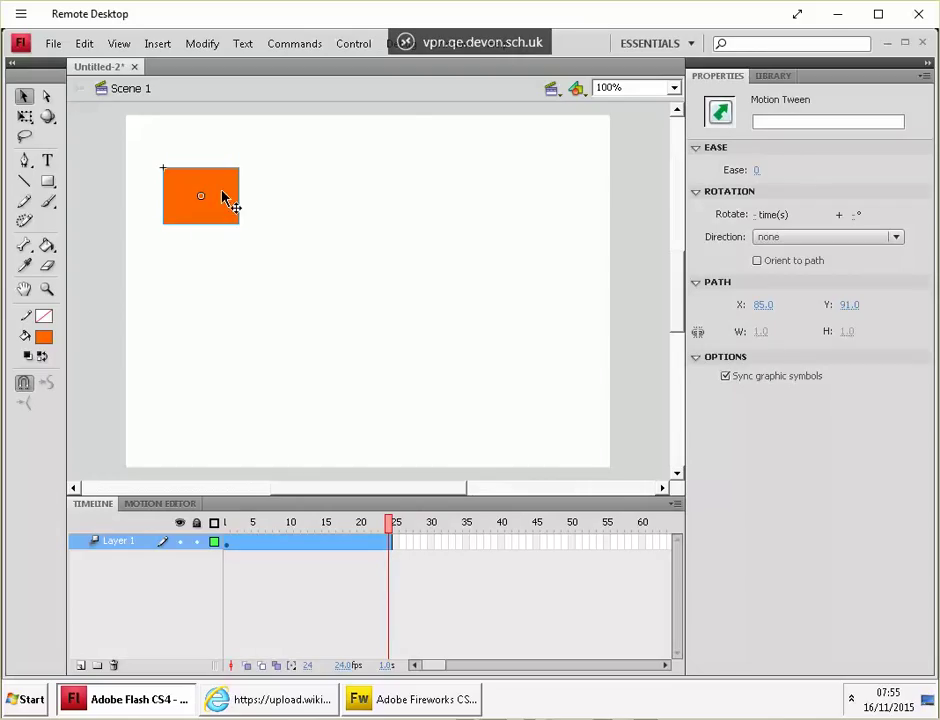
pyautogui.moveTo(223, 197); pyautogui.dragTo(468, 328)
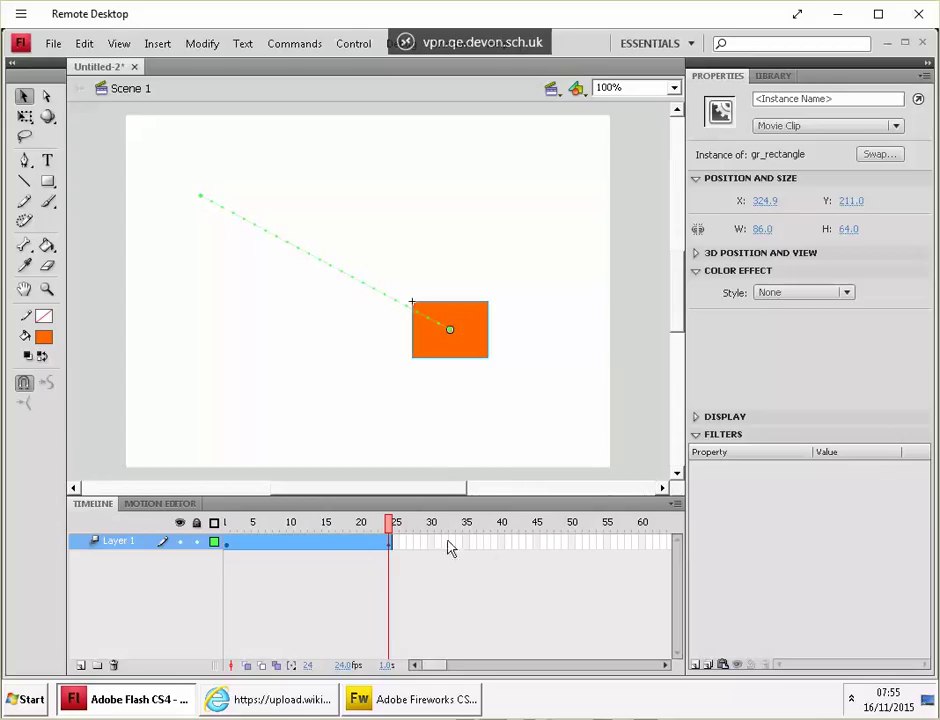
# Extend the motion tween by inserting a frame at frame 48 on Layer 1
pyautogui.click(557, 542)
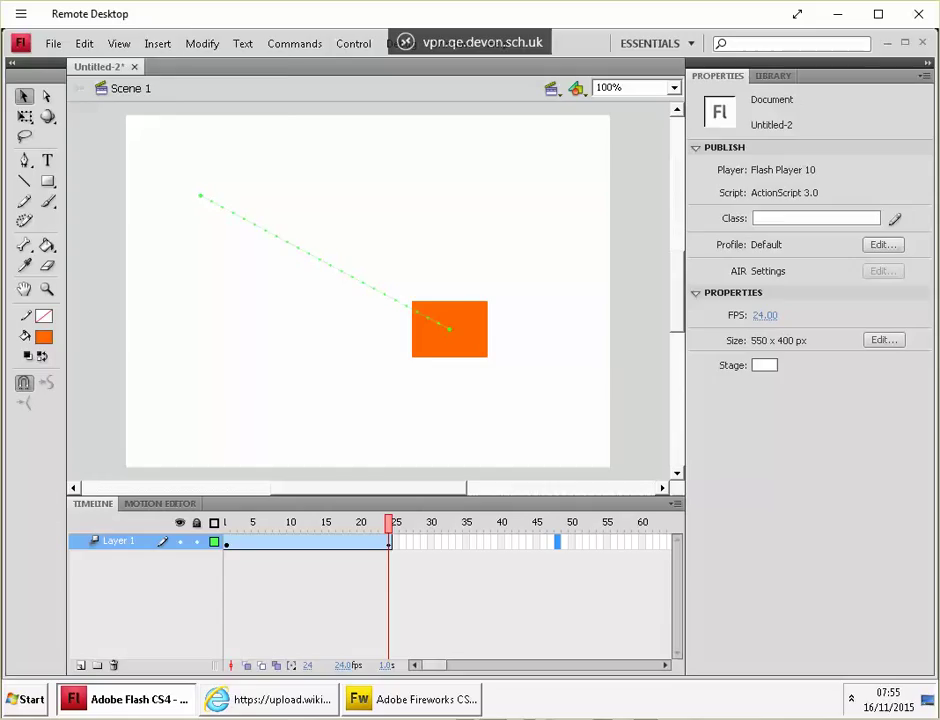
pyautogui.click(157, 45)
pyautogui.moveTo(215, 147)
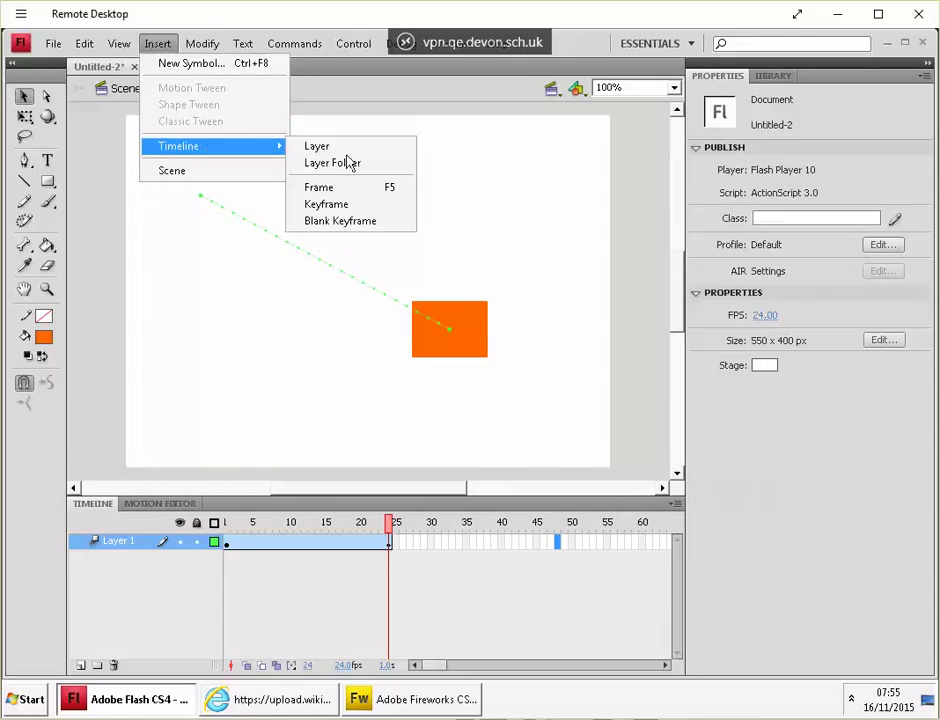
pyautogui.click(355, 192)
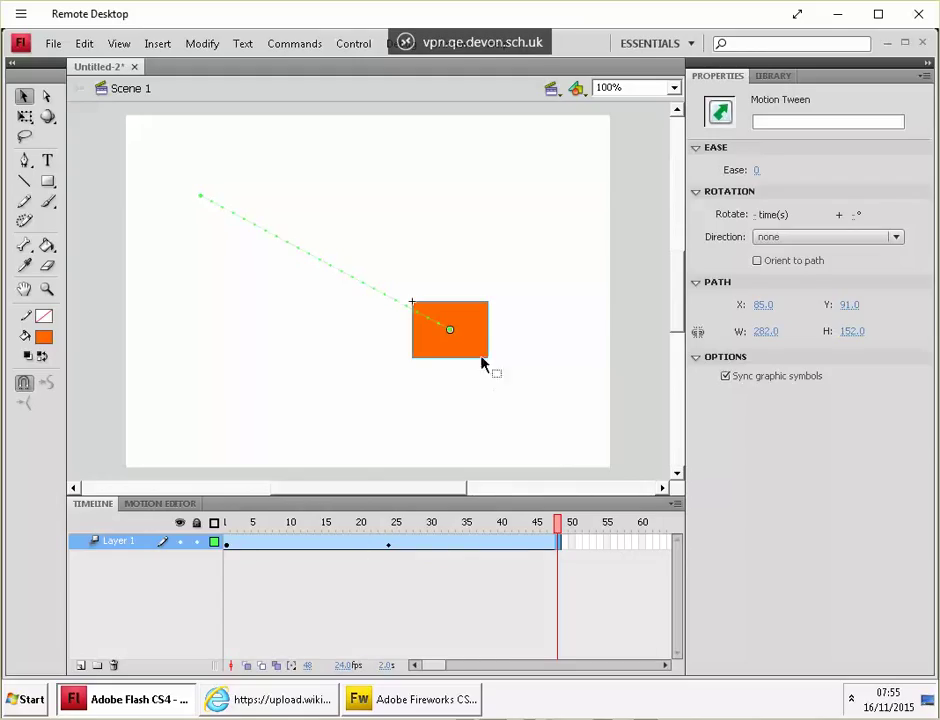
# At frame 48, move the rectangle to the stage's upper edge, at about X 305, Y -1
pyautogui.moveTo(487, 306); pyautogui.dragTo(614, 164)
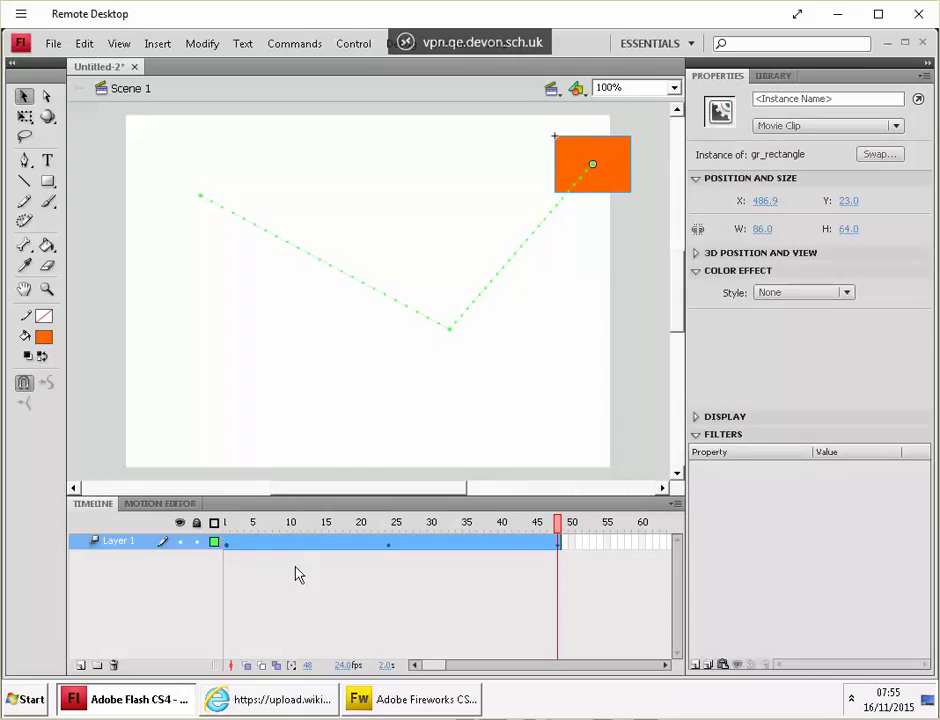
pyautogui.moveTo(585, 153); pyautogui.dragTo(425, 132)
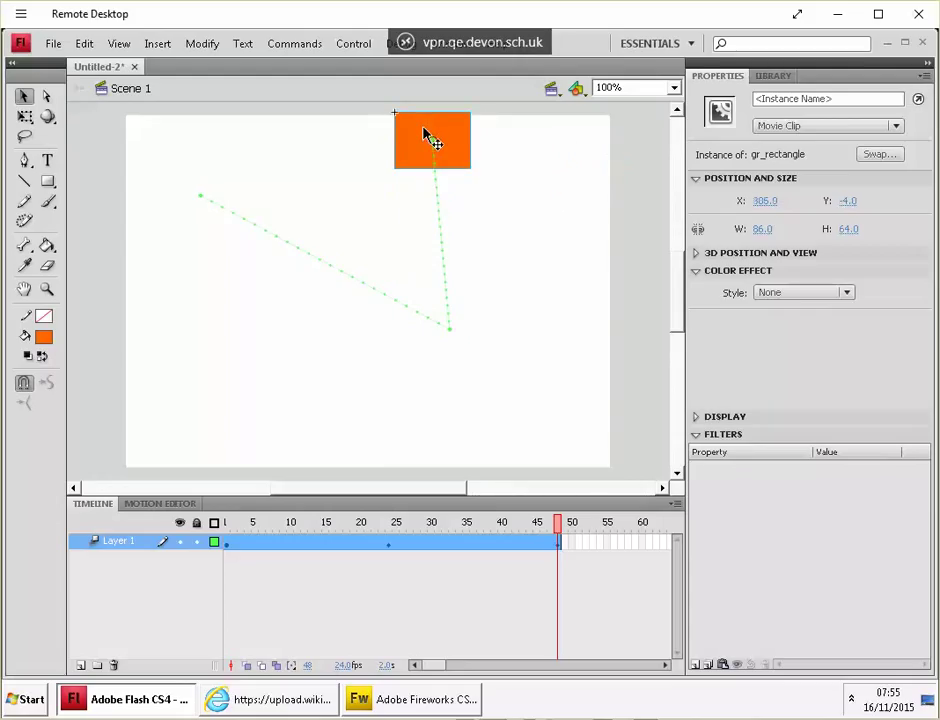
pyautogui.press('Down')
pyautogui.press('Down')
pyautogui.press('Down')
pyautogui.press('Down')
pyautogui.press('Up')
# Extend the motion tween by inserting a frame at frame 72 on Layer 1
pyautogui.moveTo(445, 672)
pyautogui.mouseDown()
pyautogui.moveTo(466, 674)
pyautogui.moveTo(451, 680)
pyautogui.mouseUp()
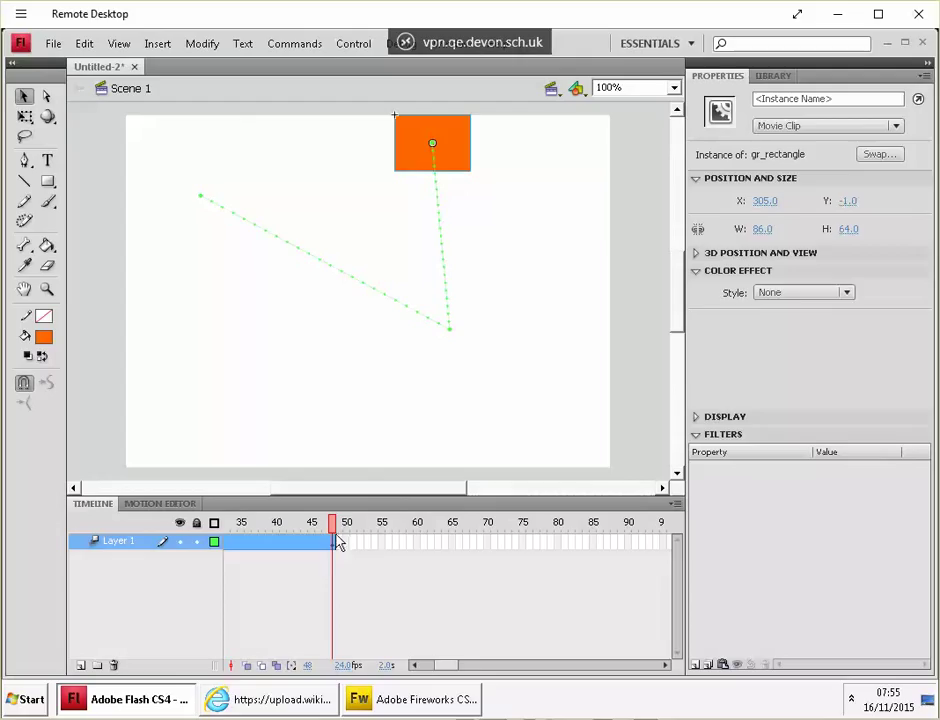
pyautogui.click(502, 541)
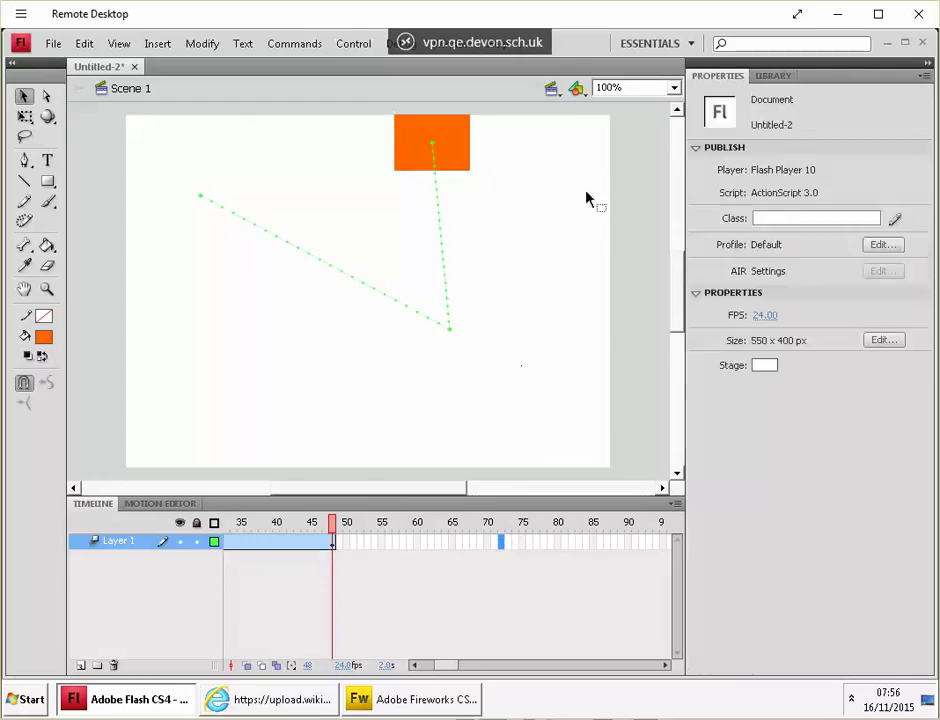
pyautogui.click(157, 43)
pyautogui.moveTo(200, 147)
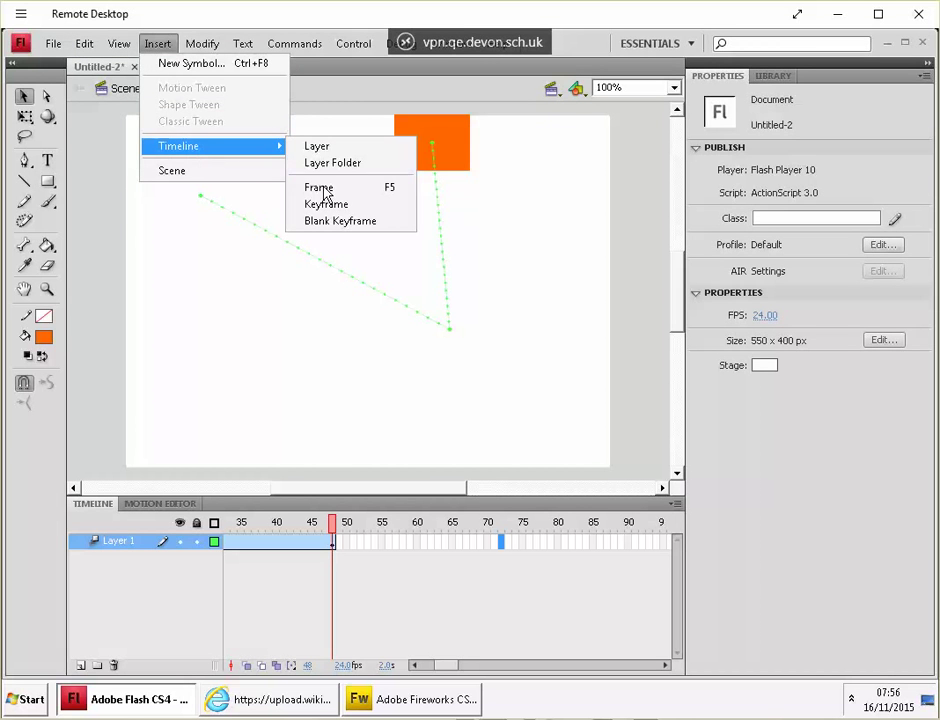
pyautogui.click(318, 187)
# At frame 72, move the rectangle back to its starting point, at about X 40, Y 58, closing the triangular motion path
pyautogui.moveTo(453, 147); pyautogui.dragTo(218, 197)
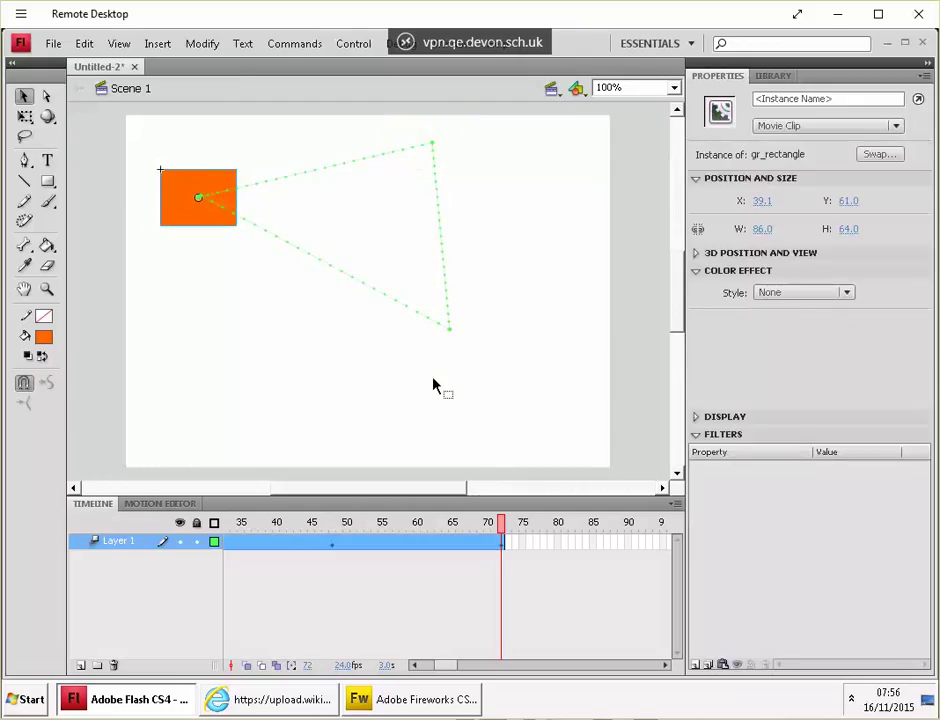
pyautogui.press('Up')
pyautogui.press('Up')
pyautogui.press('Up')
pyautogui.press('Up')
pyautogui.press('Down')
# Play the tween on the timeline to preview the rectangle's triangular movement
pyautogui.moveTo(500, 527); pyautogui.dragTo(771, 516)
pyautogui.click(466, 552)
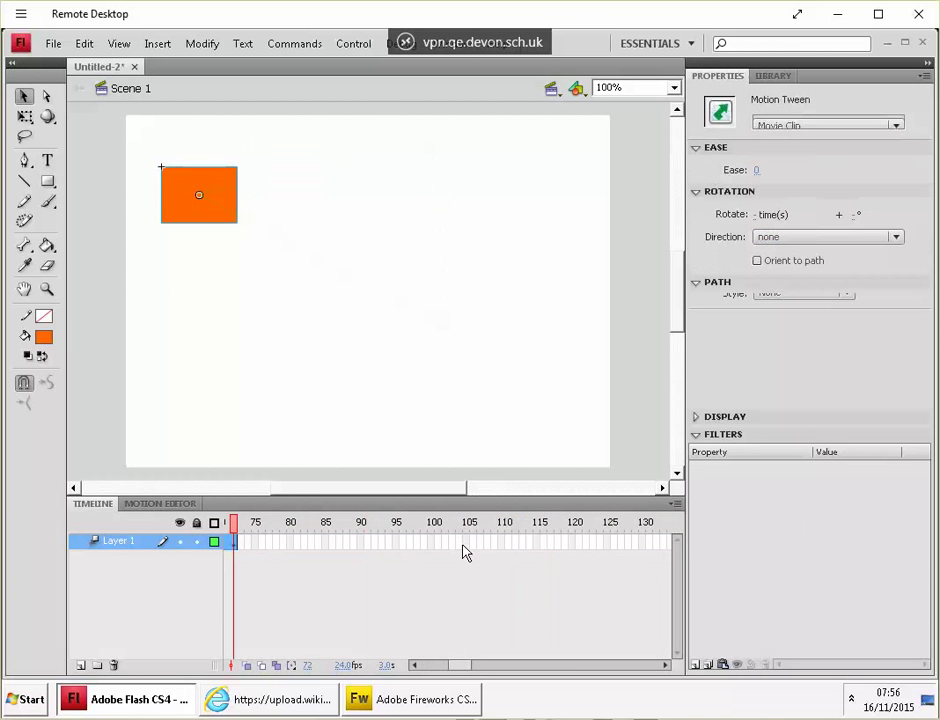
pyautogui.press('Return')
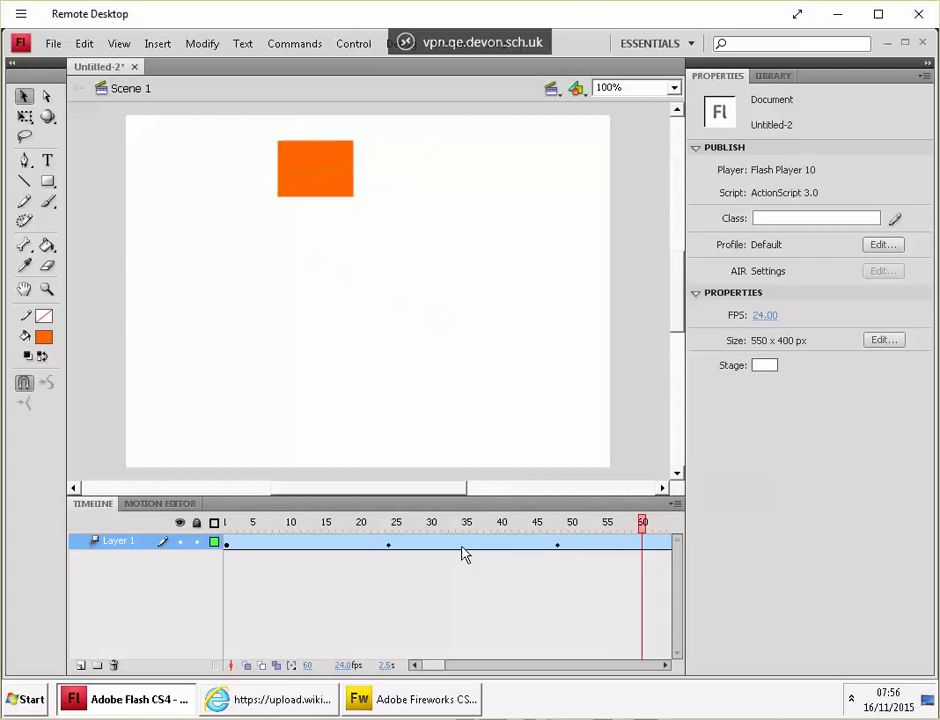
pyautogui.press('Return')
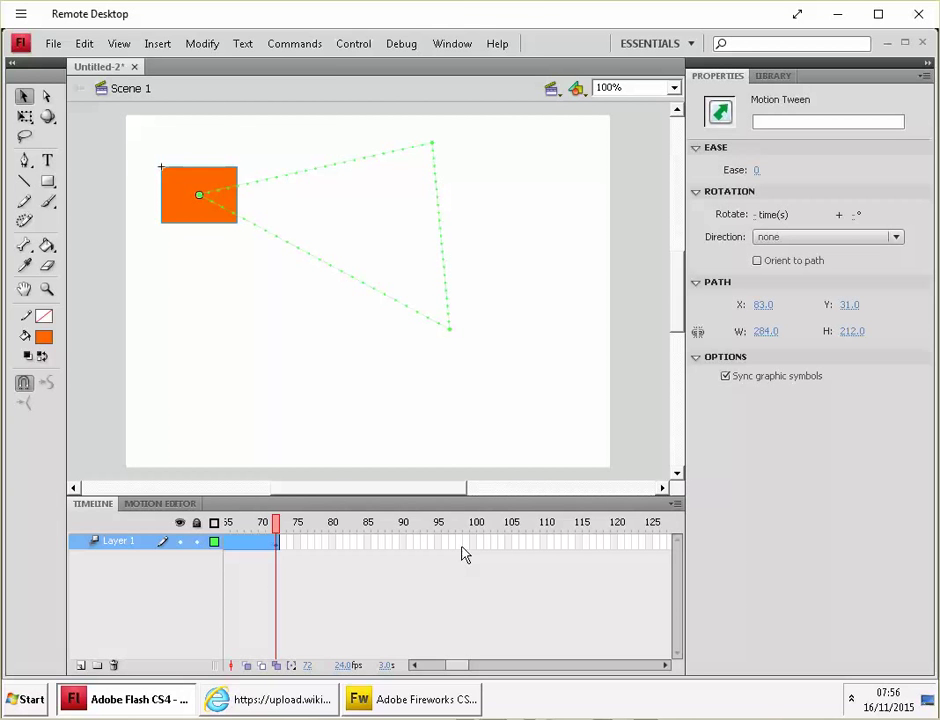
# Test the movie in its own preview window and close that window
pyautogui.click(352, 45)
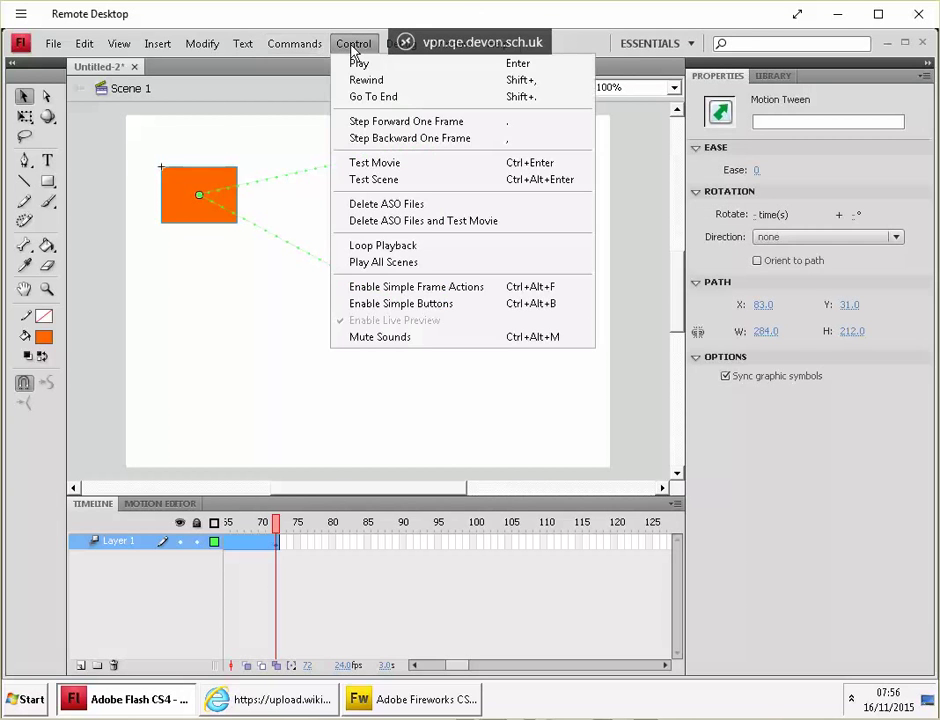
pyautogui.click(401, 162)
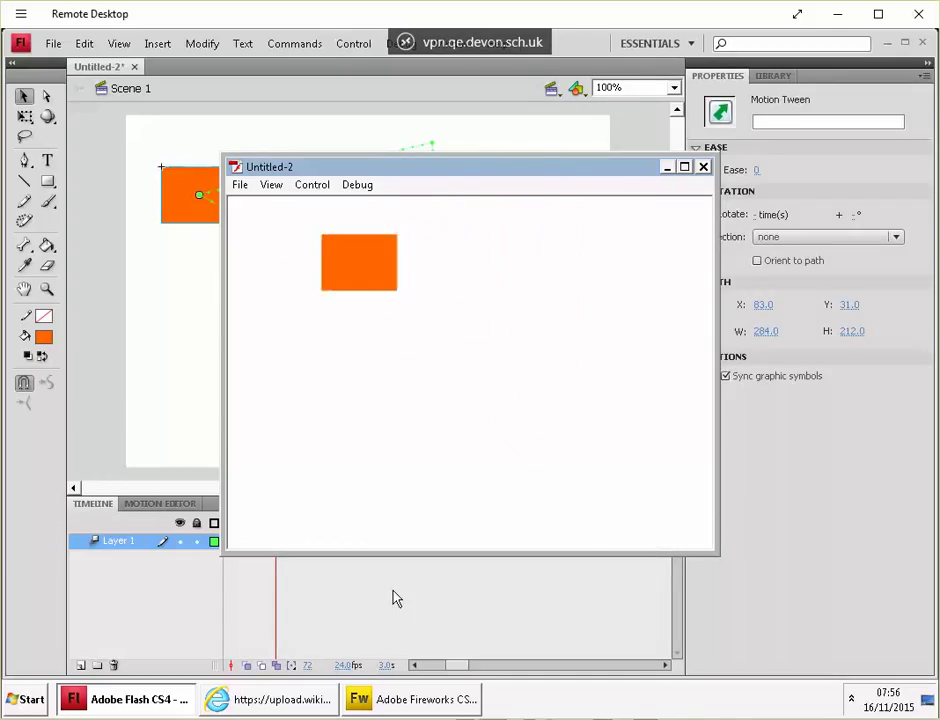
pyautogui.click(705, 168)
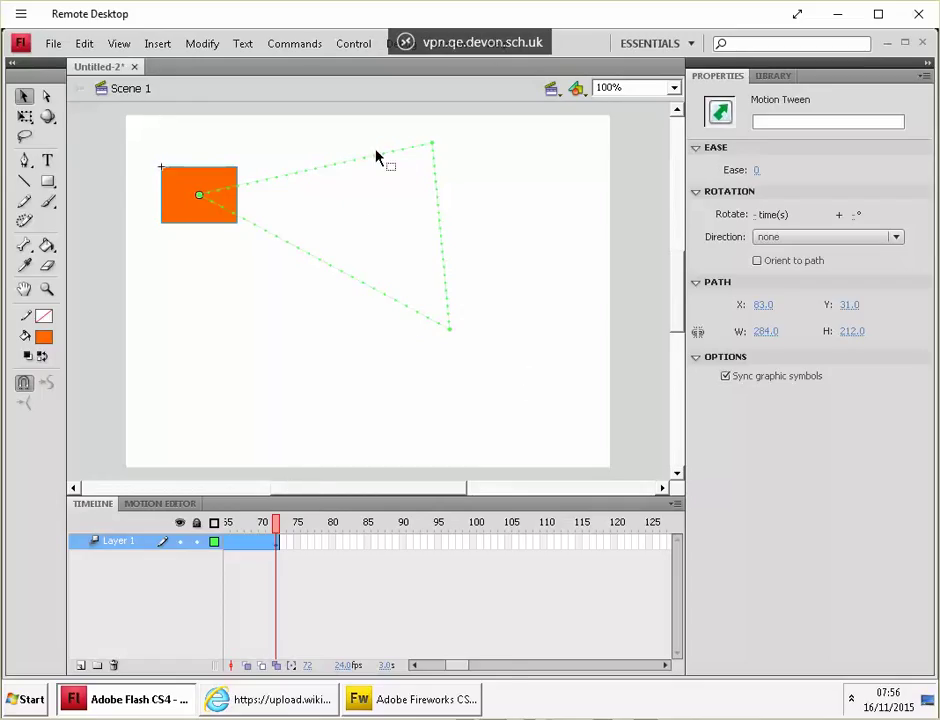
# Set the motion tween to rotate 6 times in the CCW direction and play the animation on the timeline
pyautogui.click(512, 665)
pyautogui.moveTo(490, 665); pyautogui.dragTo(379, 668)
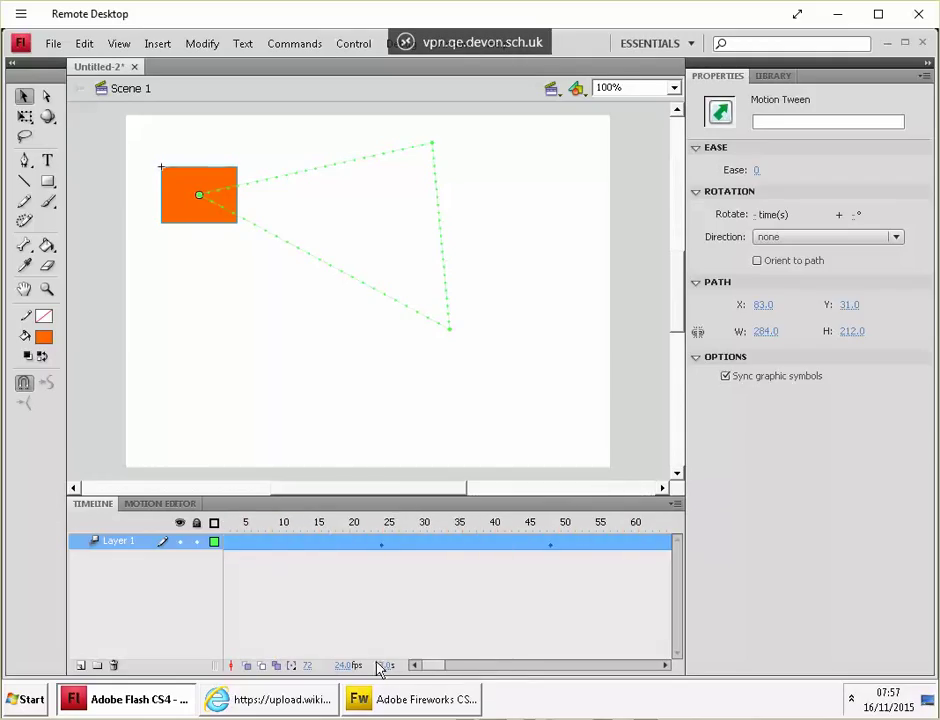
pyautogui.click(279, 541)
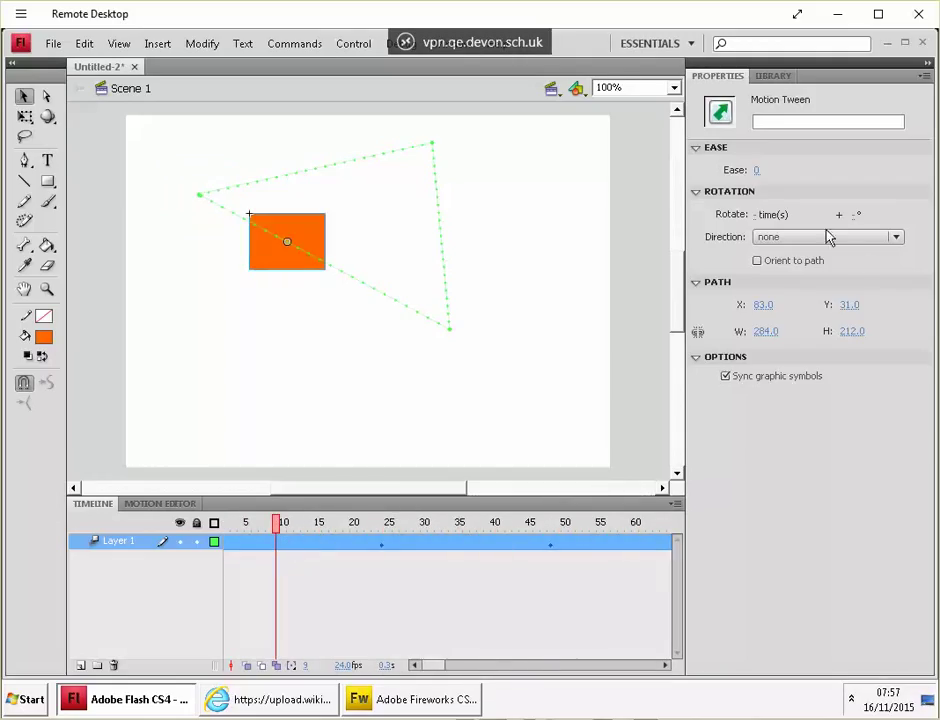
pyautogui.click(756, 214)
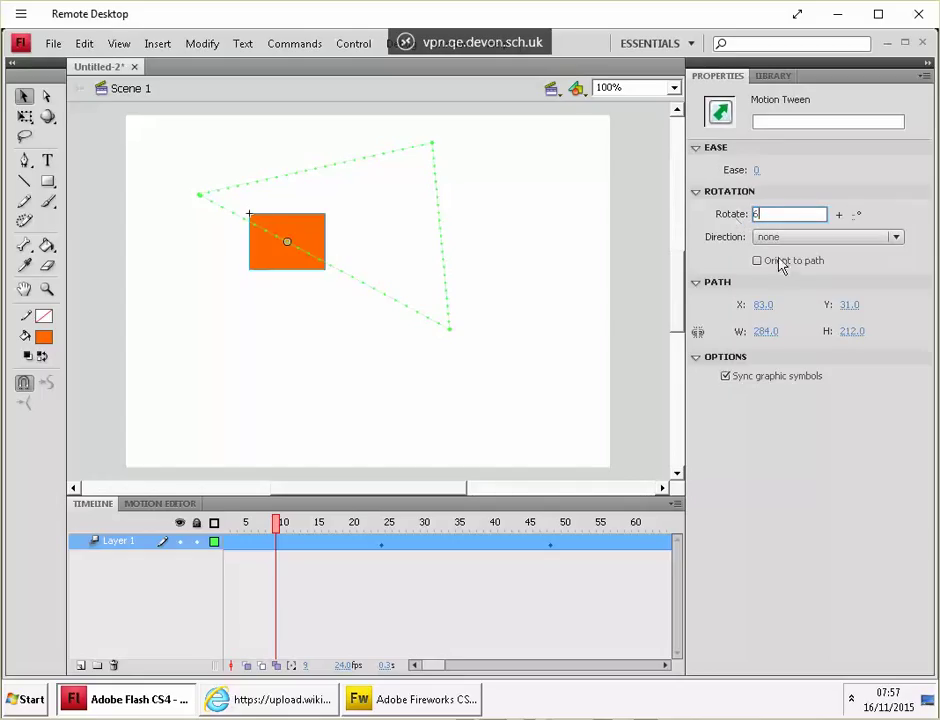
pyautogui.write('6')
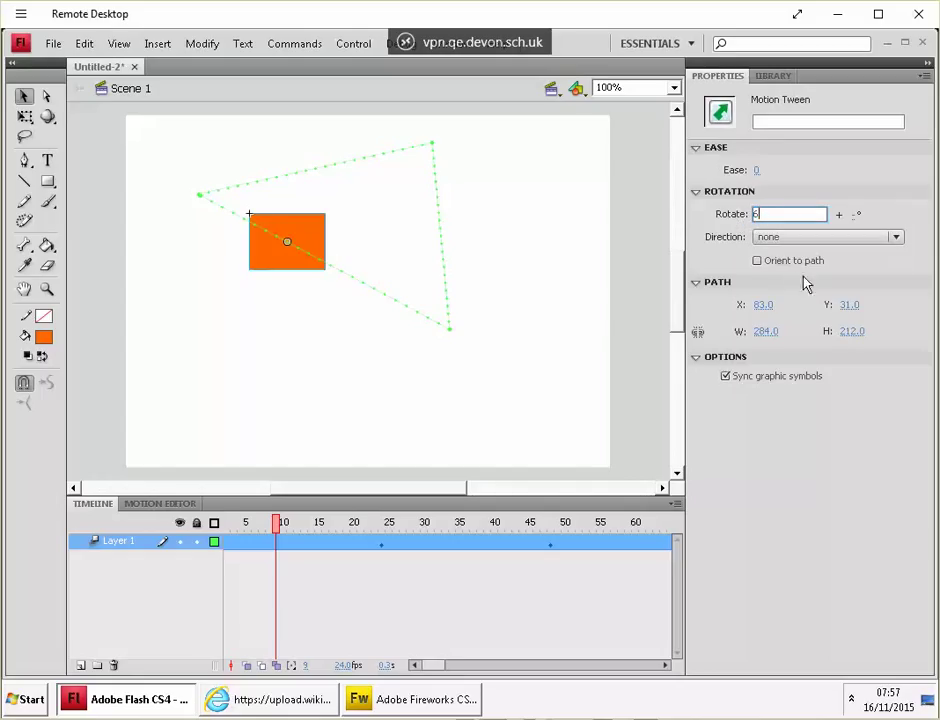
pyautogui.click(896, 236)
pyautogui.click(780, 288)
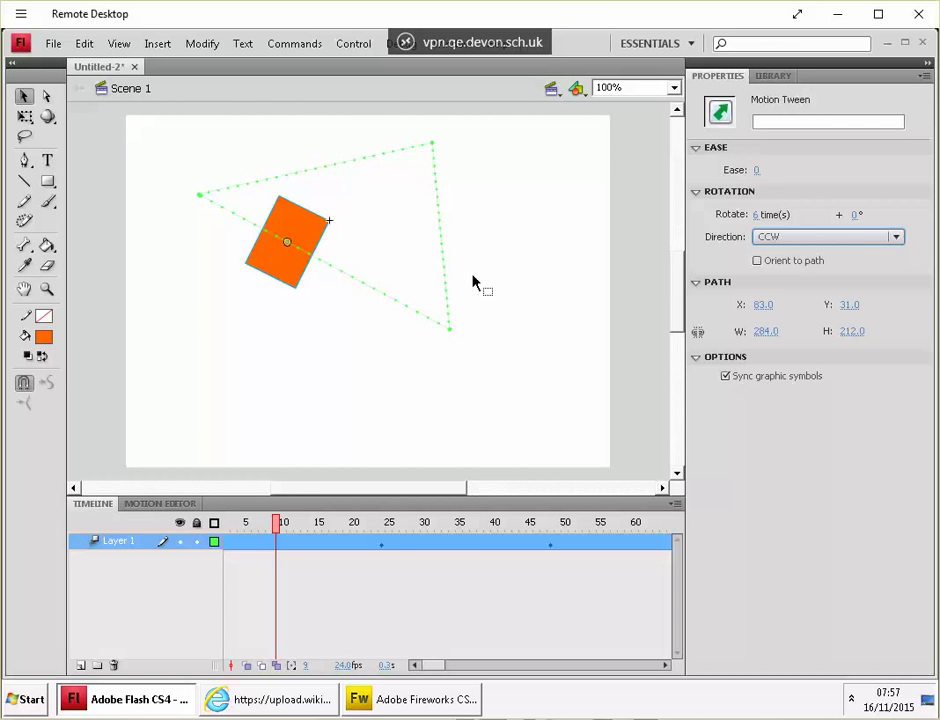
pyautogui.press('Return')
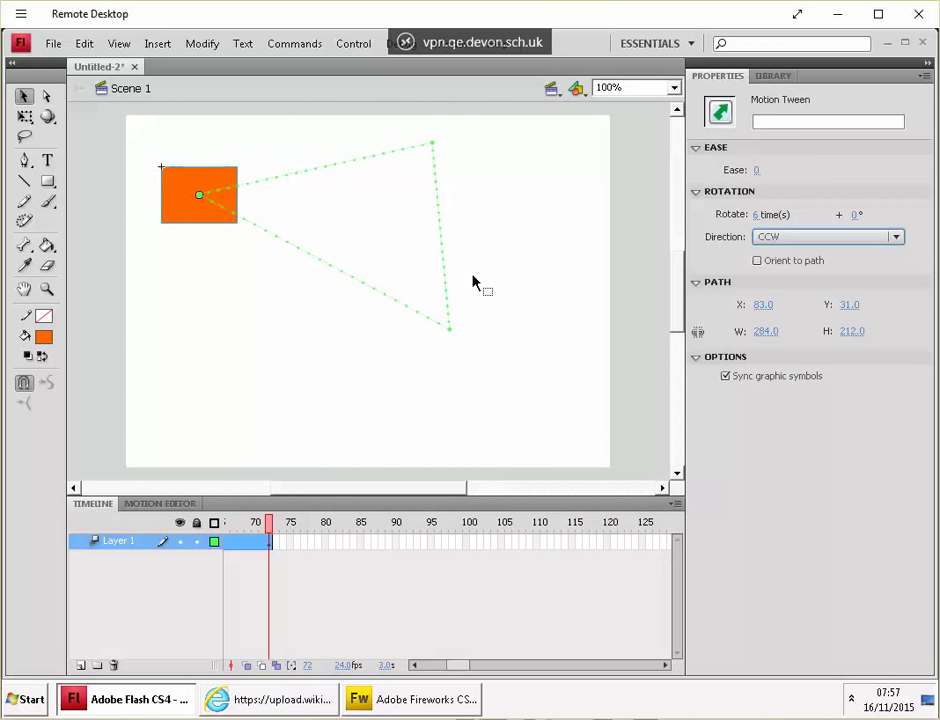
pyautogui.press('Return')
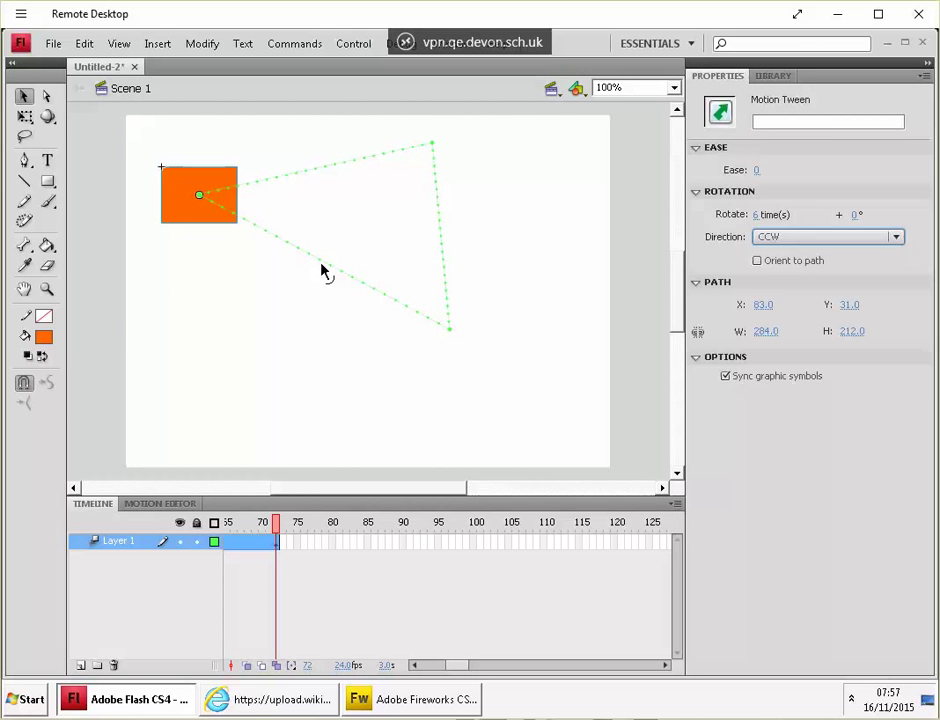
# Bend the motion path's three straight segments into curves, the lower one outward and the other two inward, and play the animation
pyautogui.moveTo(298, 290); pyautogui.dragTo(276, 316)
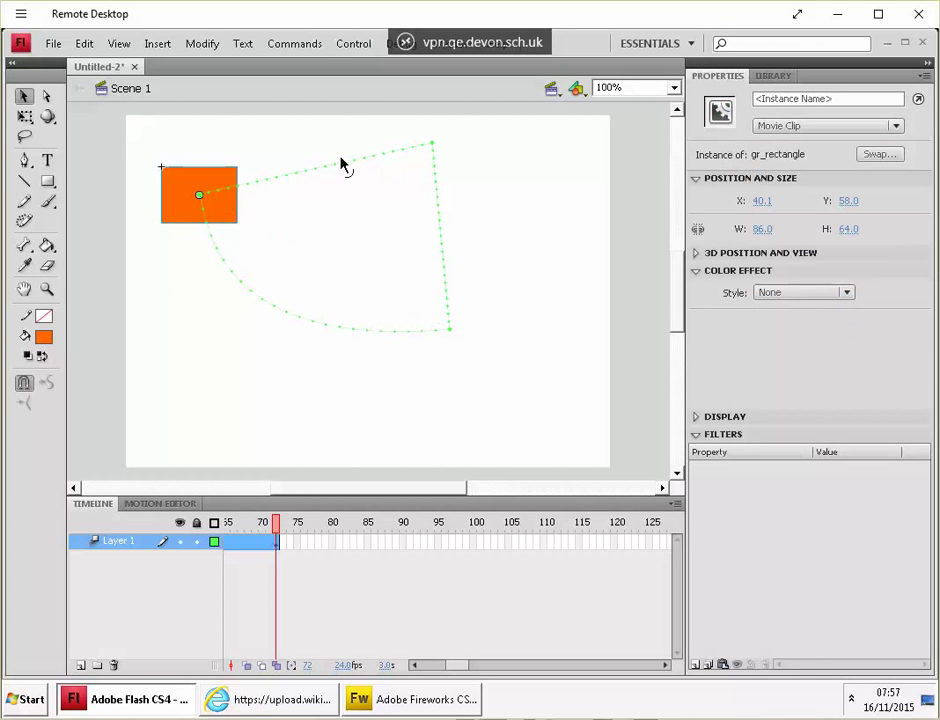
pyautogui.moveTo(285, 179); pyautogui.dragTo(259, 139)
pyautogui.moveTo(352, 133); pyautogui.dragTo(489, 290)
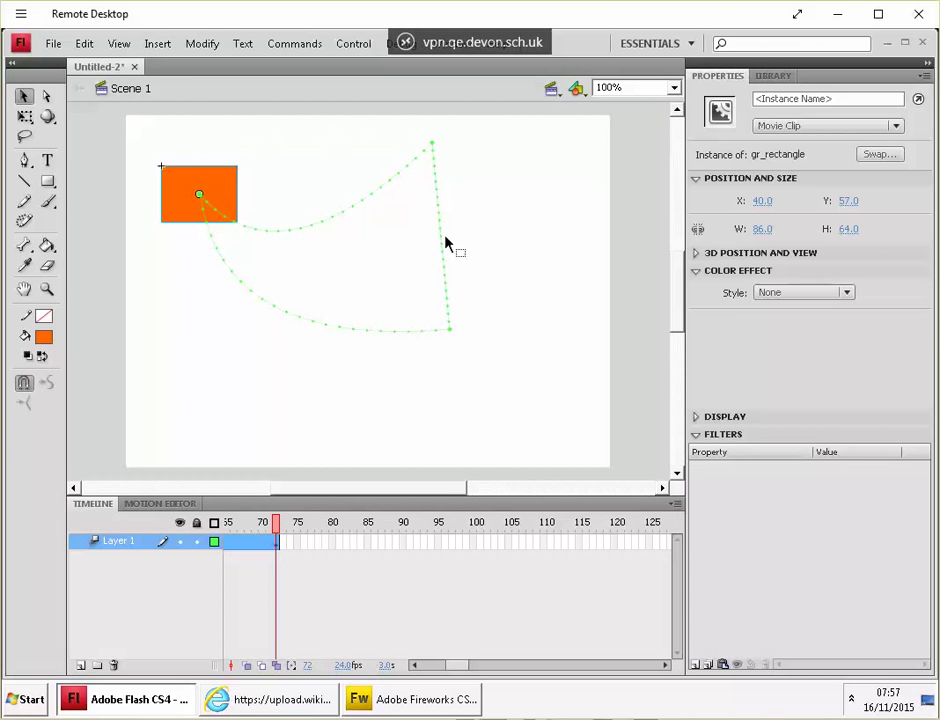
pyautogui.click(445, 245)
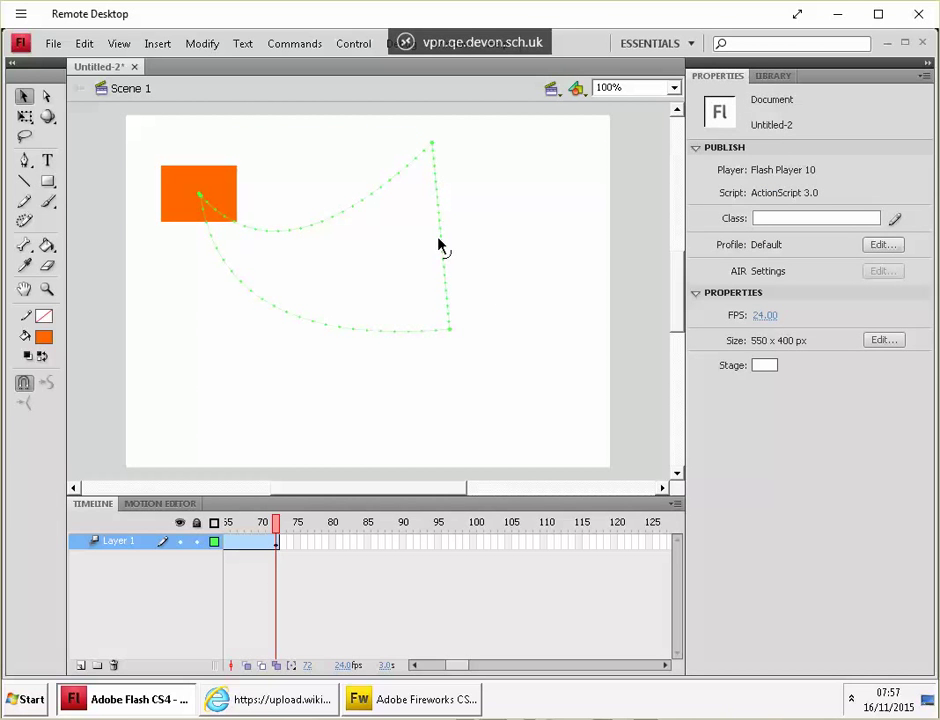
pyautogui.moveTo(438, 238); pyautogui.dragTo(410, 277)
pyautogui.click(446, 243)
pyautogui.press('Return')
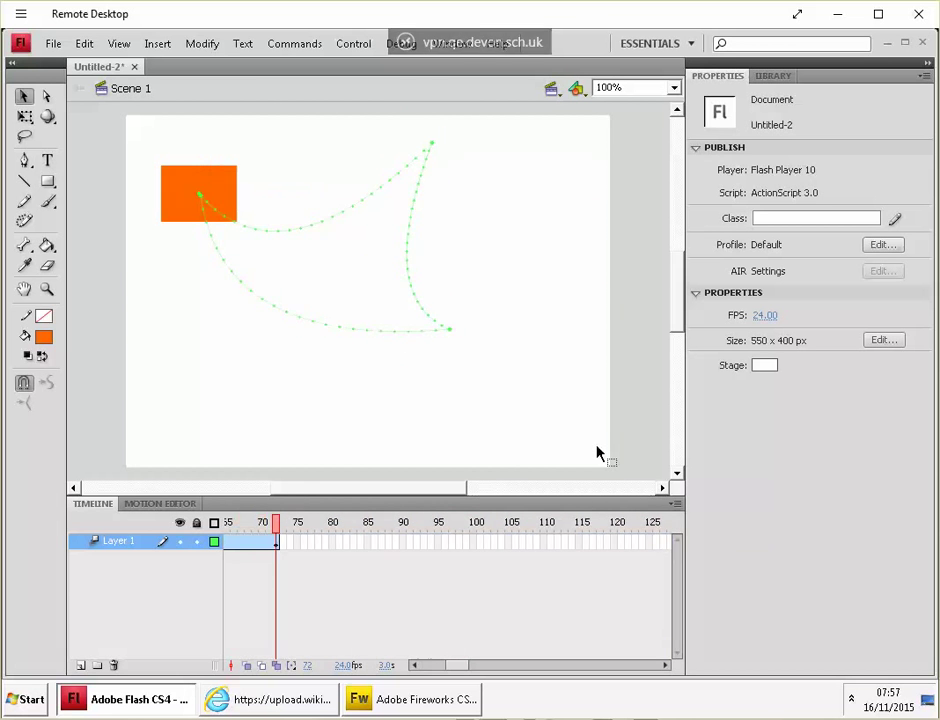
pyautogui.press('Return')
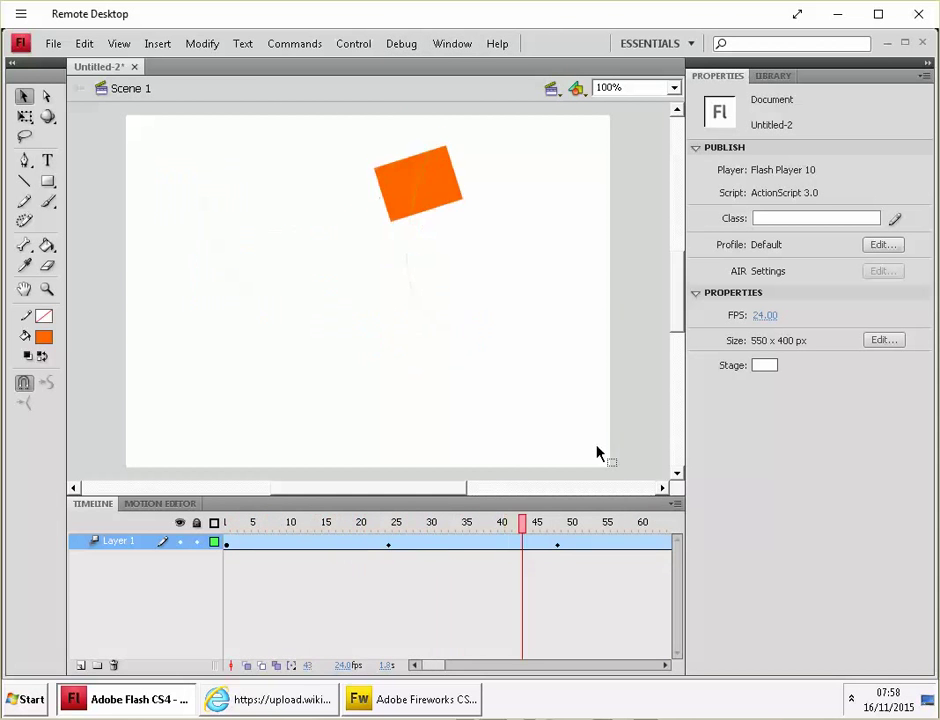